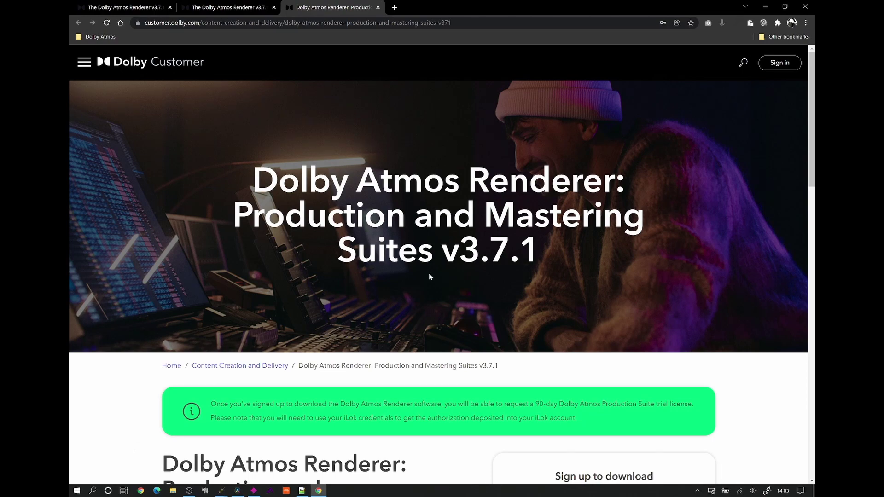
Scroll down the page and highlight the Production Suite's macOS requirement, then clear the highlight.
{"action": "scroll", "coordinate": [429, 276], "scroll_direction": "down", "scroll_amount": 3}
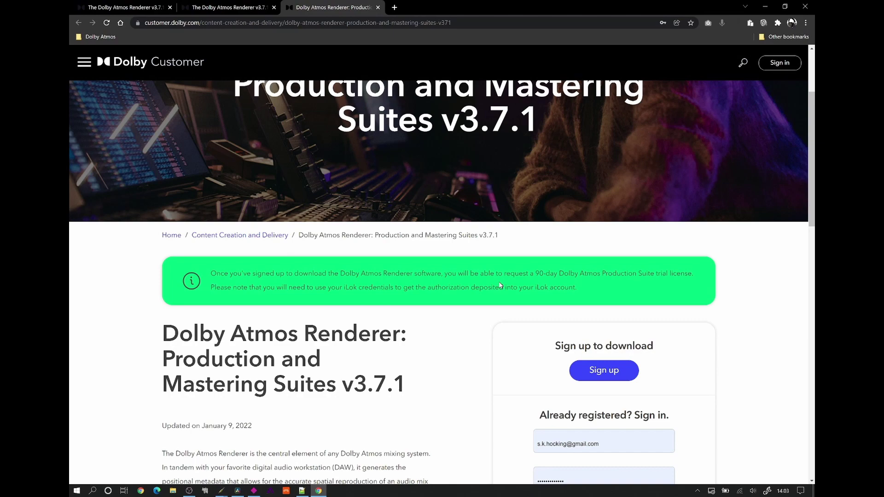
{"action": "scroll", "coordinate": [460, 290], "scroll_direction": "down", "scroll_amount": 1}
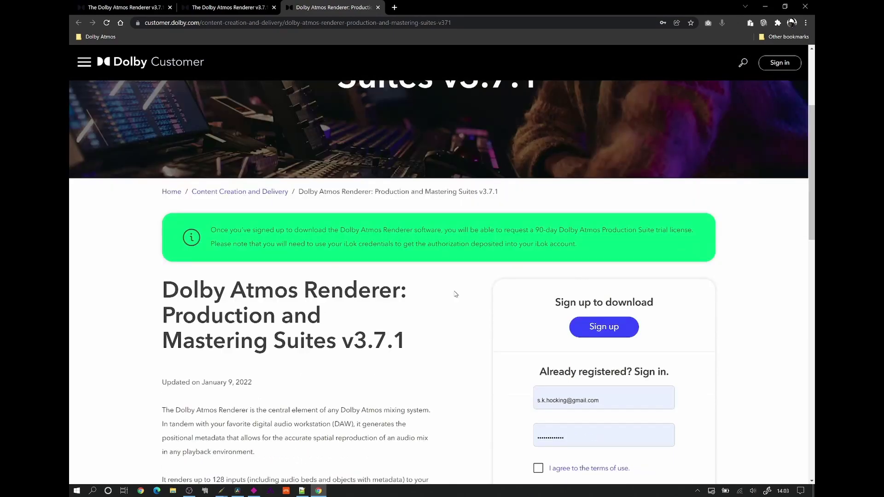
{"action": "scroll", "coordinate": [439, 304], "scroll_direction": "down", "scroll_amount": 1}
{"action": "scroll", "coordinate": [433, 307], "scroll_direction": "down", "scroll_amount": 2}
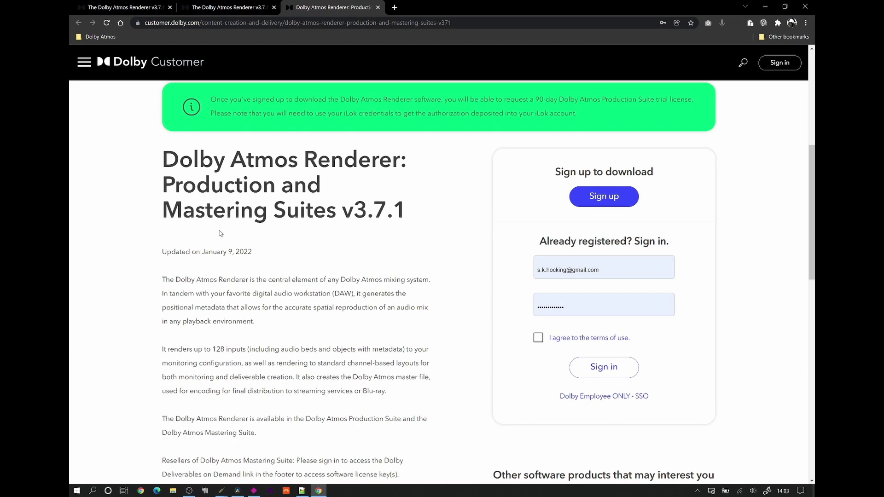
{"action": "scroll", "coordinate": [221, 233], "scroll_direction": "down", "scroll_amount": 12}
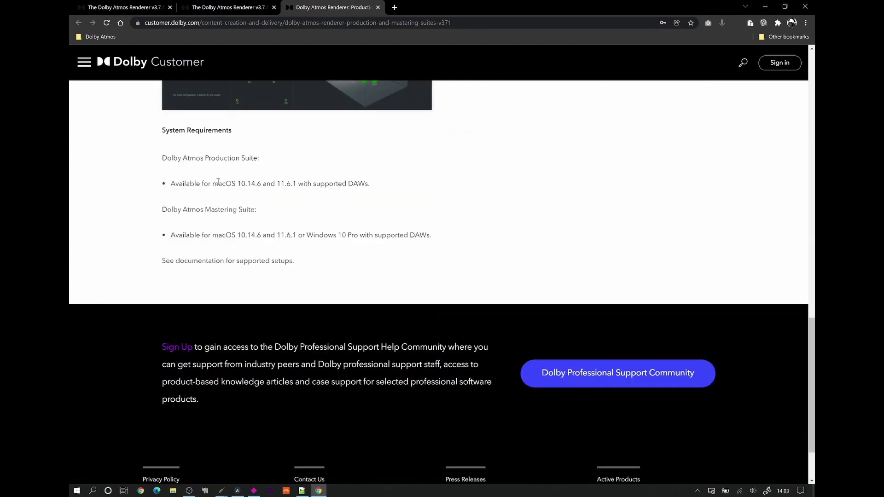
{"action": "left_click_drag", "start_coordinate": [218, 180], "coordinate": [248, 183]}
{"action": "left_click", "coordinate": [283, 193]}
Go from the Dolby Atmos bookmarks to Music and Post, then to Working with DAWs.
{"action": "scroll", "coordinate": [284, 186], "scroll_direction": "up", "scroll_amount": 7}
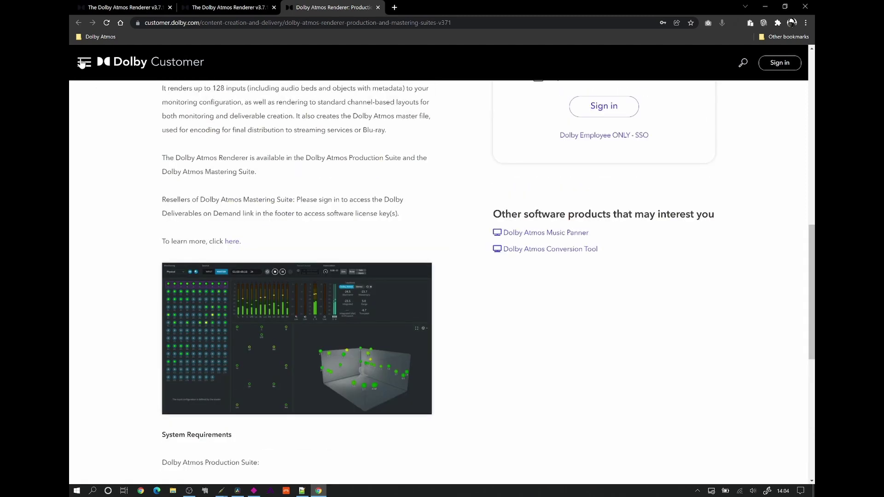
{"action": "left_click", "coordinate": [93, 39]}
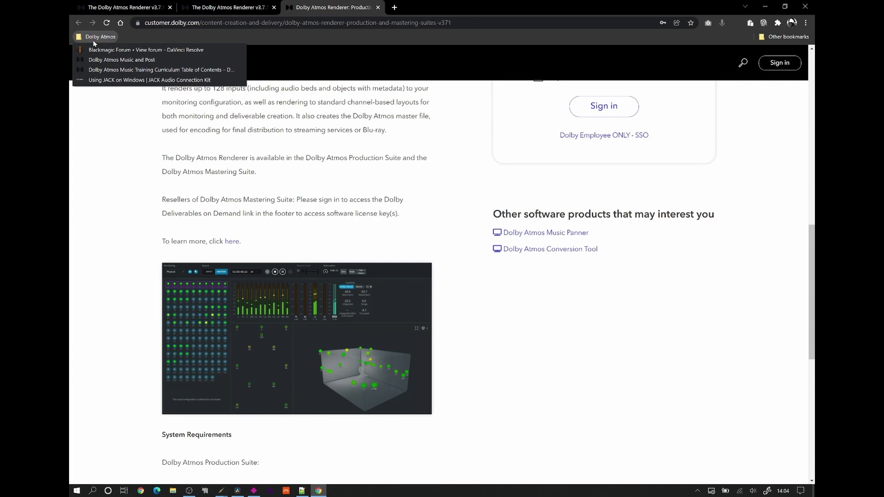
{"action": "left_click", "coordinate": [104, 60]}
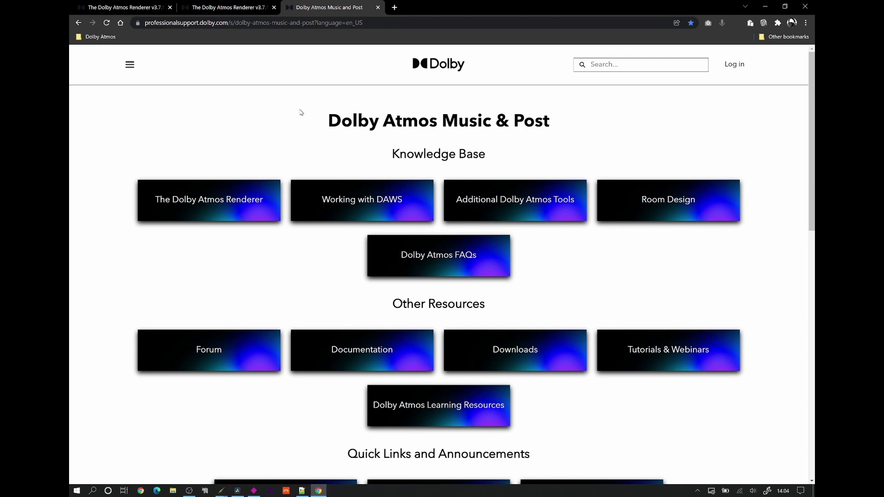
{"action": "left_click", "coordinate": [387, 195]}
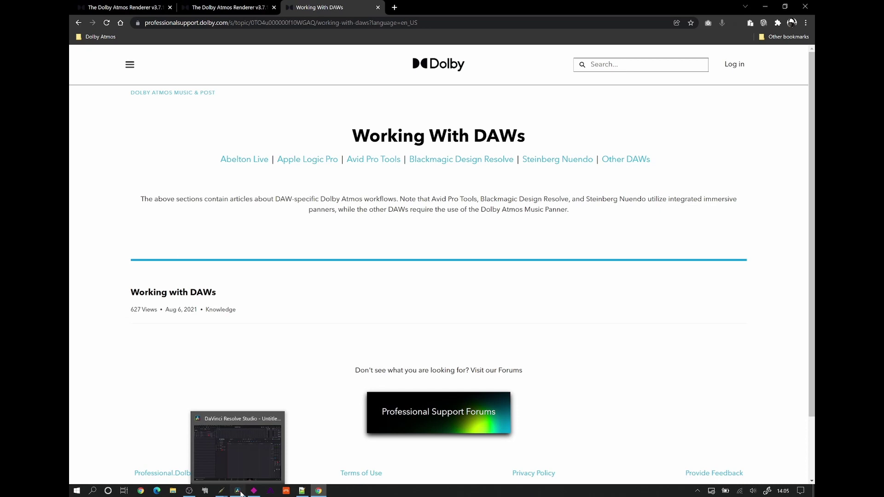
Switch to Resolve's Fairlight page and confirm the 7.1.4 monitoring format without changing it.
{"action": "left_click", "coordinate": [238, 491]}
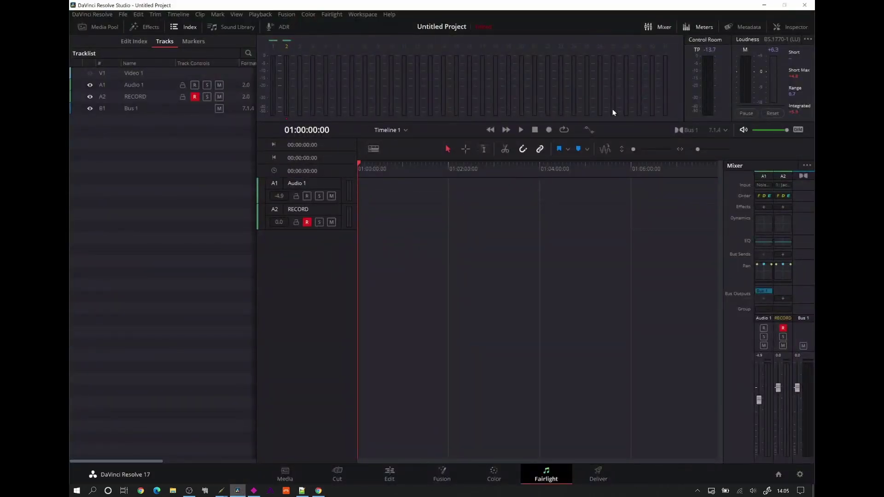
{"action": "left_click", "coordinate": [725, 131]}
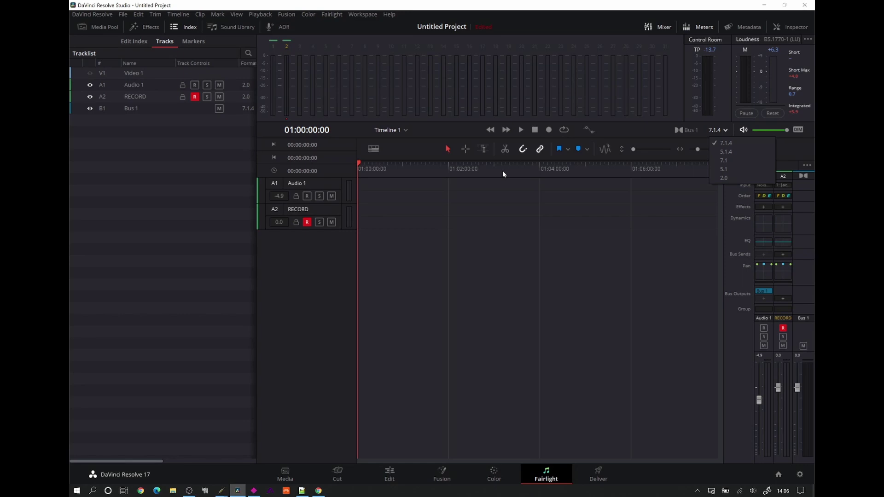
{"action": "left_click", "coordinate": [282, 268]}
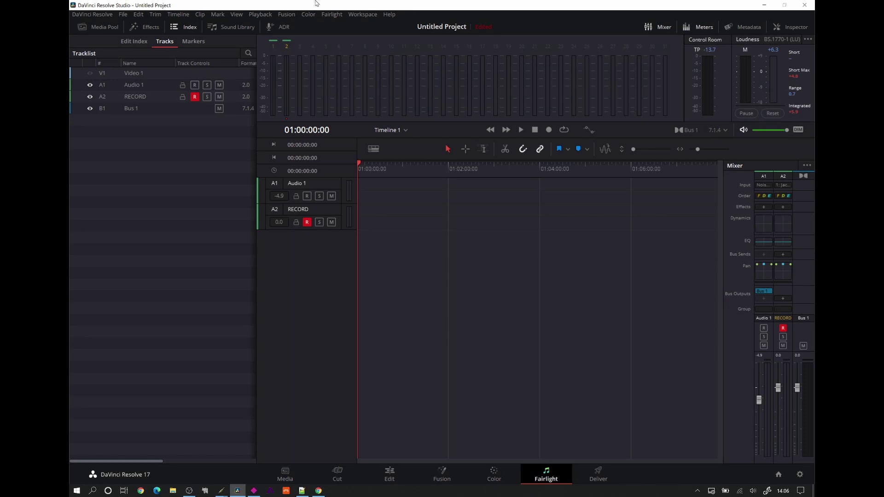
In Fairlight > Bus Format, add Bus 2 with Dolby Atmos 7.1.4 format, then reopen the settings.
{"action": "left_click", "coordinate": [331, 15]}
{"action": "left_click", "coordinate": [338, 25]}
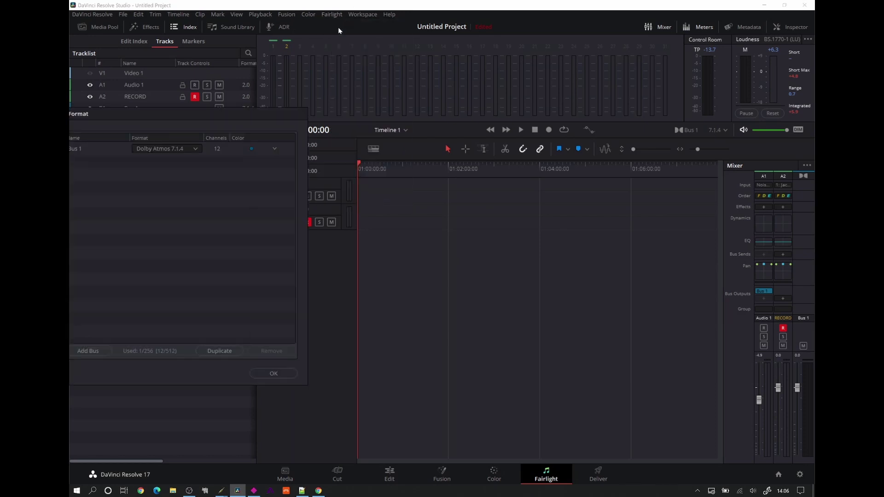
{"action": "left_click_drag", "start_coordinate": [222, 114], "coordinate": [580, 139]}
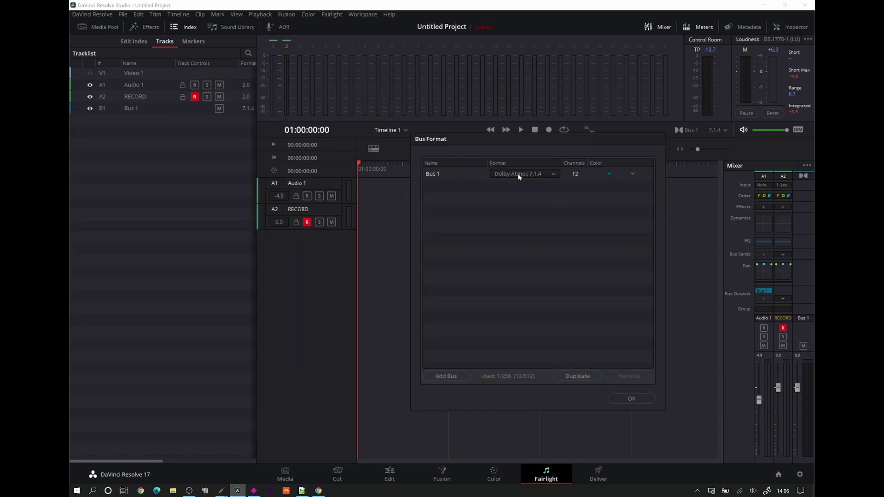
{"action": "left_click", "coordinate": [452, 376]}
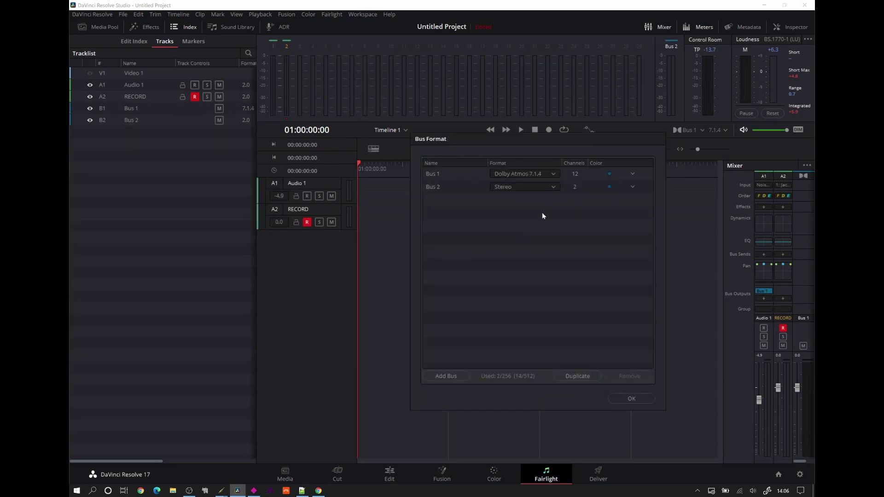
{"action": "left_click", "coordinate": [547, 188]}
{"action": "scroll", "coordinate": [524, 251], "scroll_direction": "down", "scroll_amount": 5}
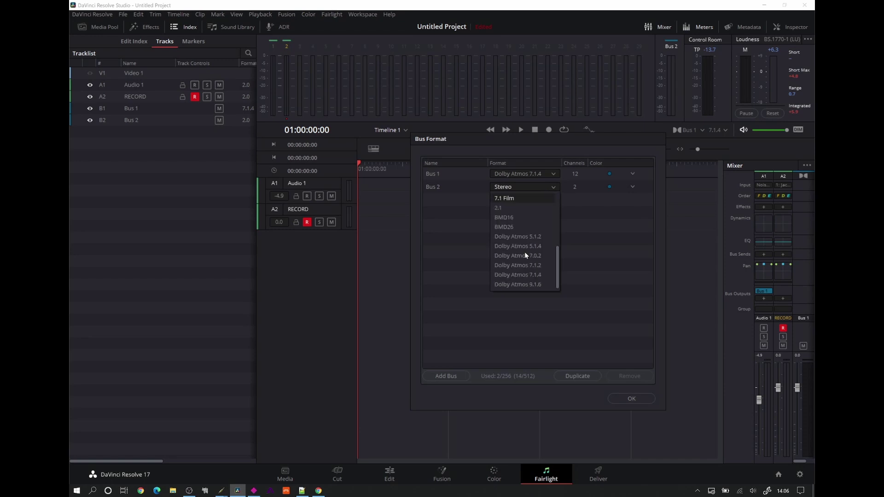
{"action": "left_click", "coordinate": [516, 275]}
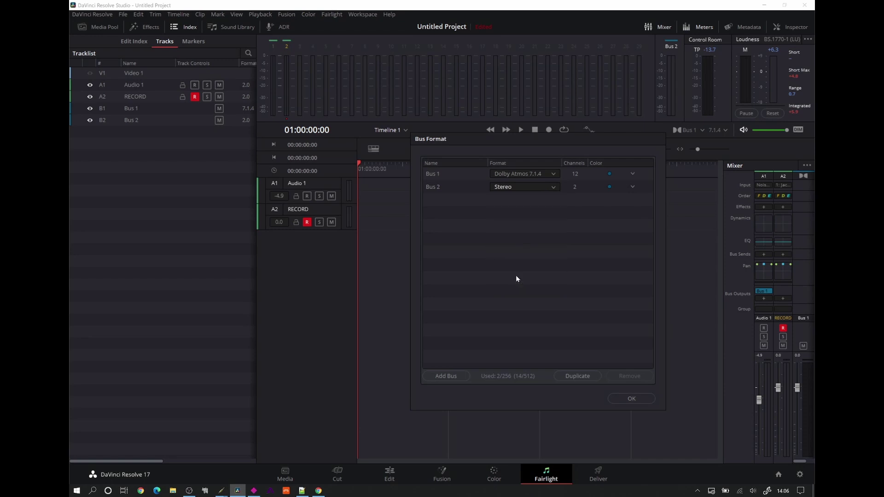
{"action": "left_click", "coordinate": [629, 400]}
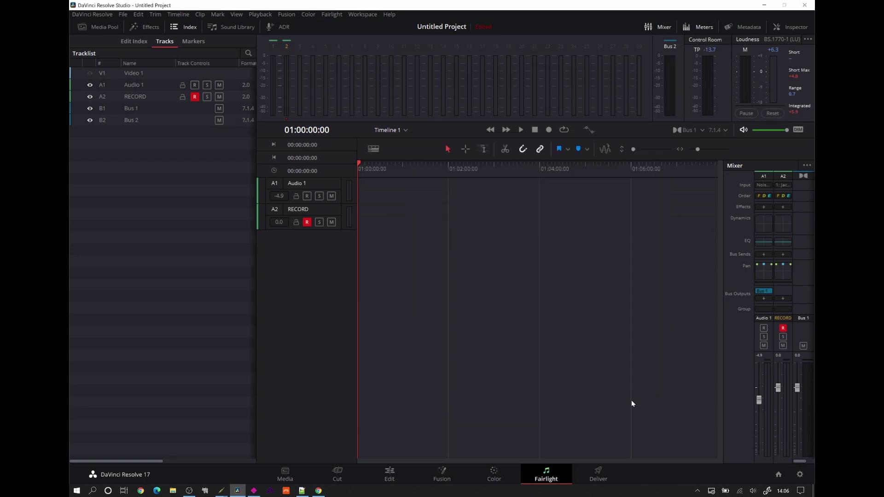
{"action": "left_click", "coordinate": [336, 15]}
{"action": "left_click", "coordinate": [336, 26]}
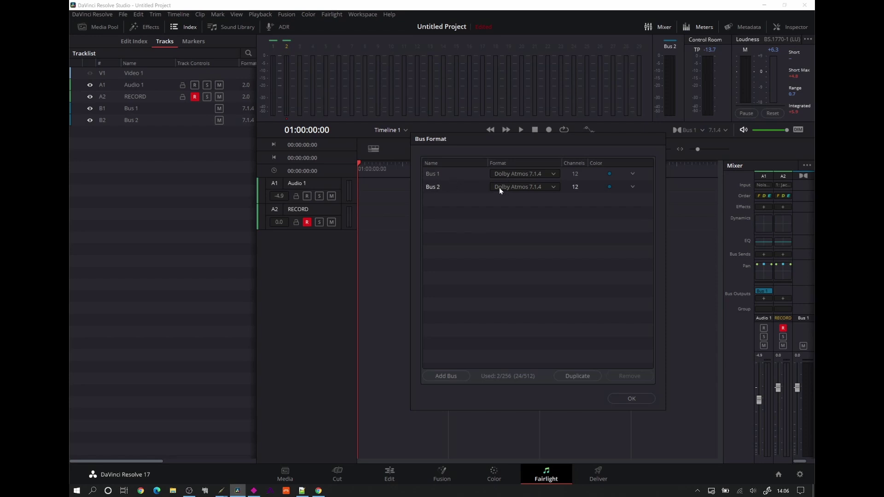
Widen the Mixer and insert Spatial > dearVR pro on Bus 2, then close its window.
{"action": "left_click", "coordinate": [625, 399]}
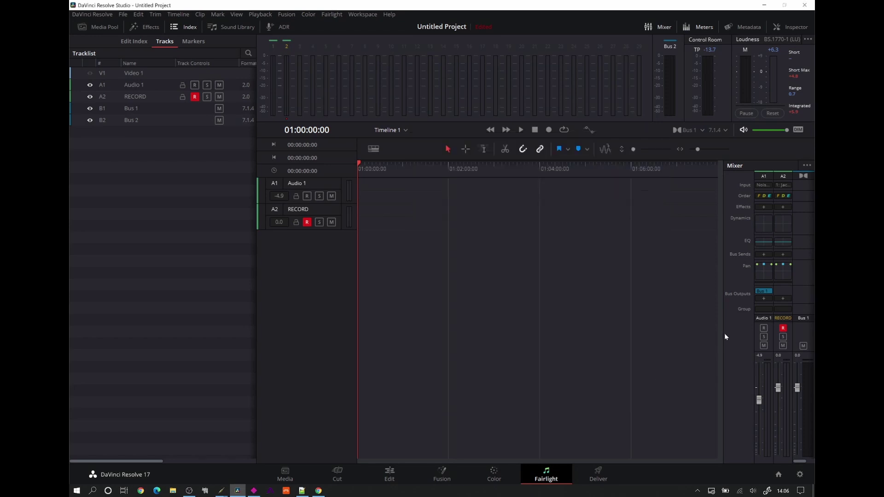
{"action": "left_click_drag", "start_coordinate": [724, 337], "coordinate": [574, 330]}
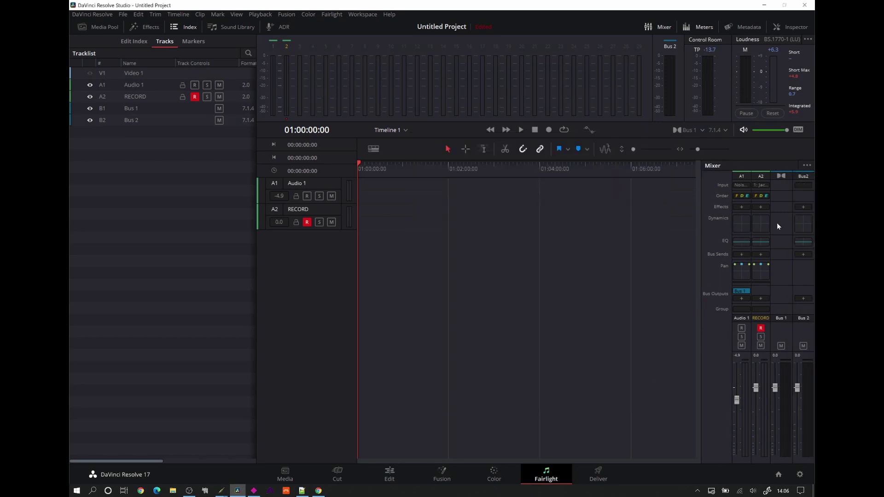
{"action": "left_click", "coordinate": [802, 206]}
{"action": "mouse_move", "coordinate": [786, 304]}
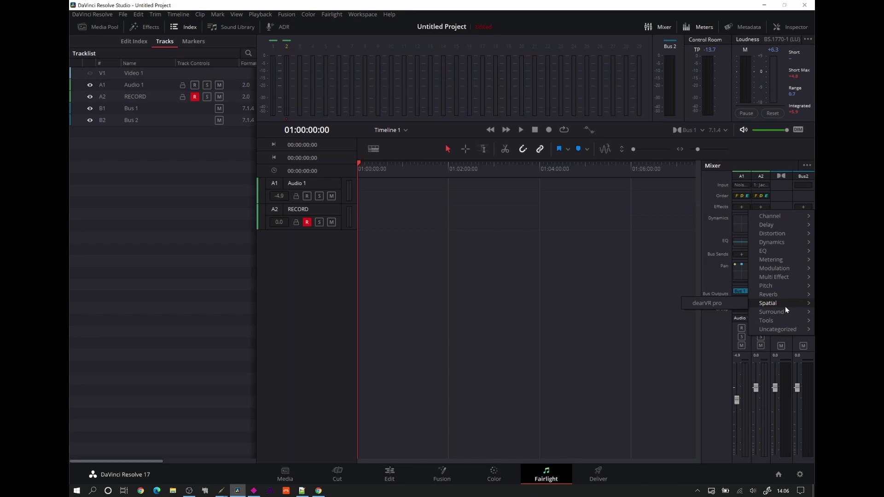
{"action": "left_click", "coordinate": [716, 303]}
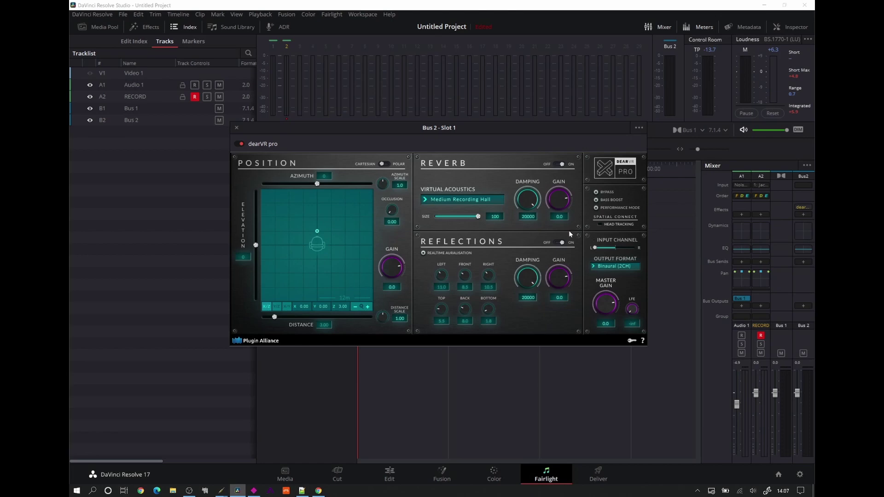
{"action": "left_click", "coordinate": [237, 128]}
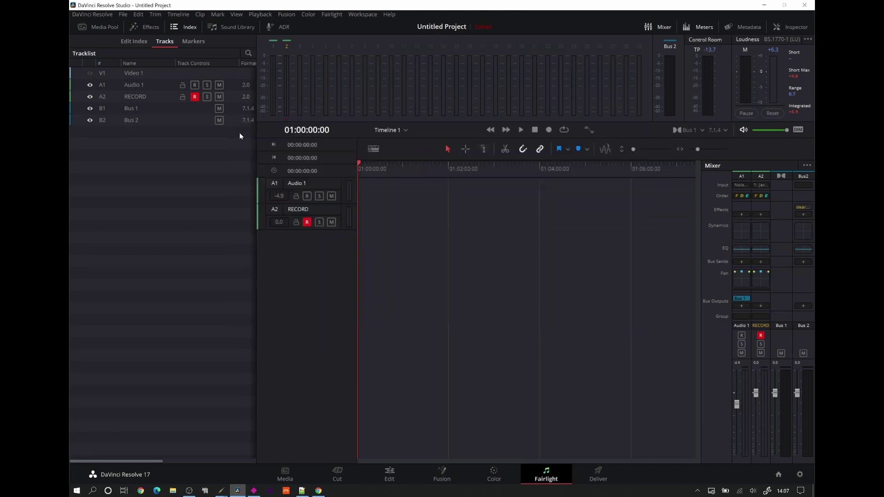
{"action": "double_click", "coordinate": [744, 280]}
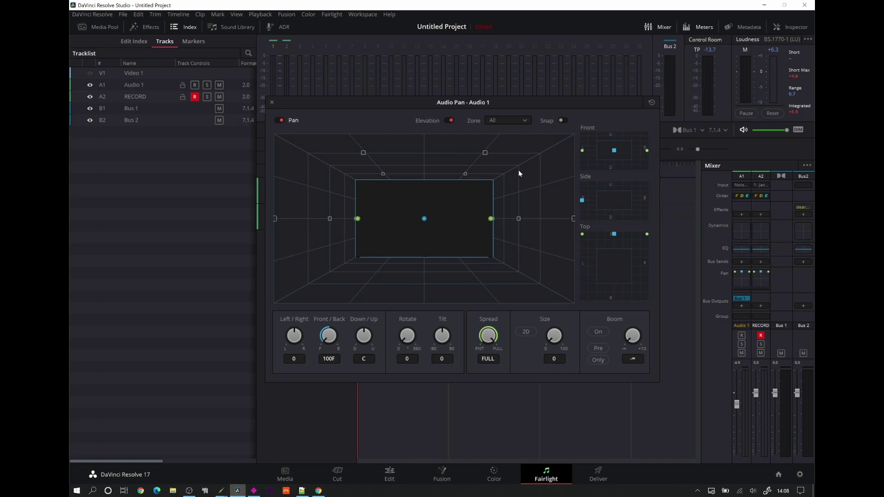
{"action": "left_click", "coordinate": [272, 102]}
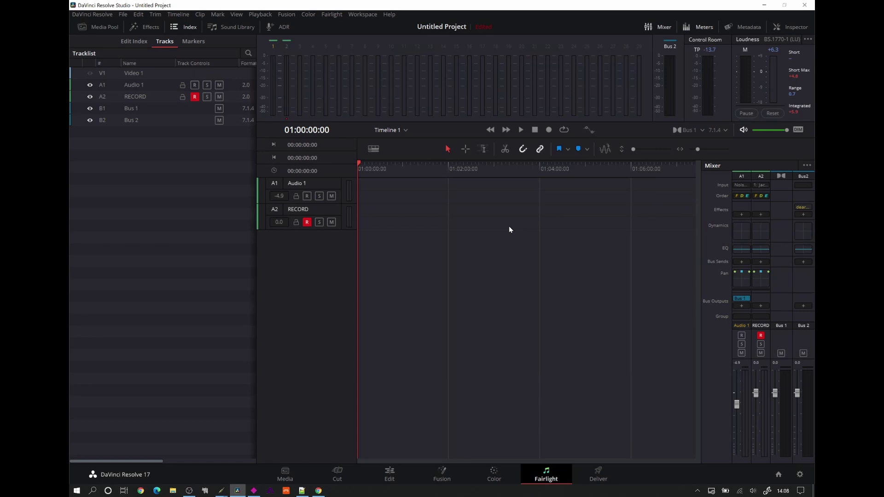
Select Bus 2 in Fairlight > Bus Format, remove it, and confirm with OK.
{"action": "mouse_move", "coordinate": [799, 208]}
{"action": "left_click", "coordinate": [332, 15]}
{"action": "left_click", "coordinate": [335, 26]}
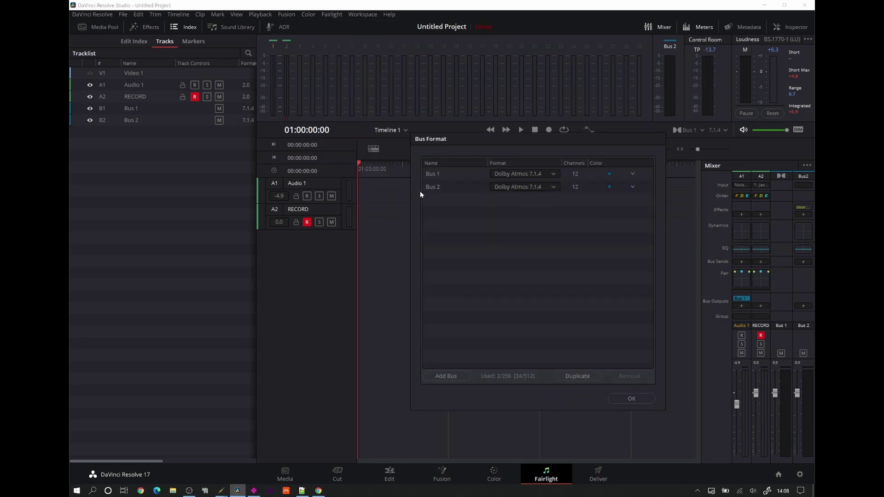
{"action": "left_click", "coordinate": [439, 191]}
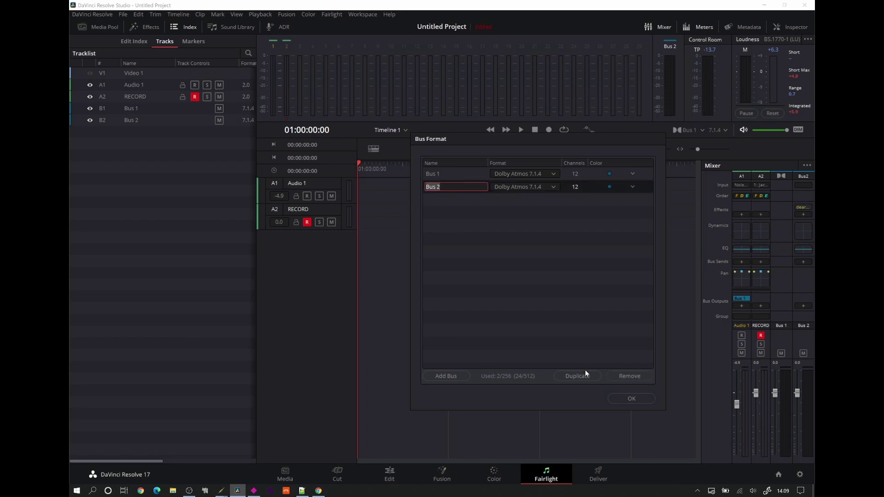
{"action": "left_click", "coordinate": [625, 377]}
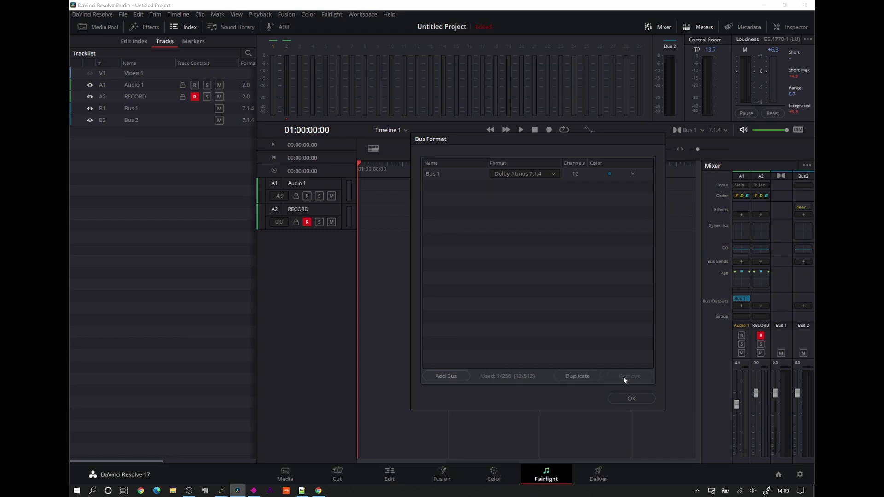
{"action": "left_click", "coordinate": [651, 403]}
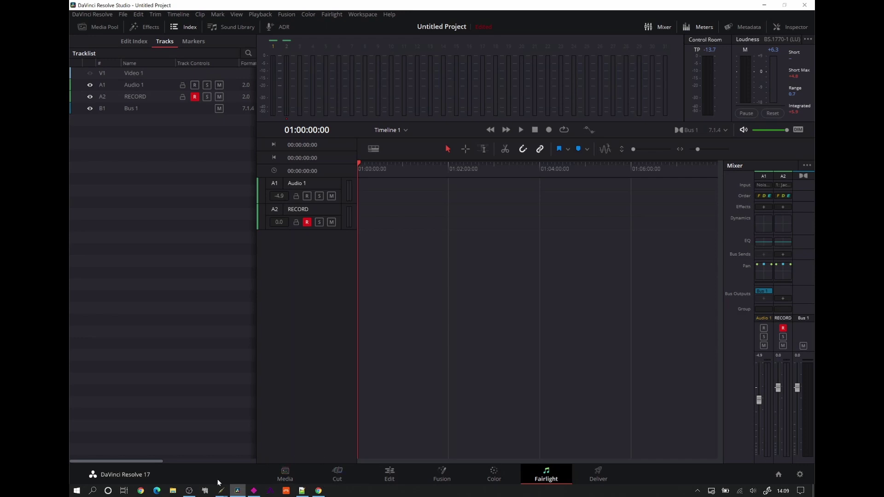
Bring up the JACK Audio Connection Kit window from the taskbar and reposition it.
{"action": "mouse_move", "coordinate": [221, 492]}
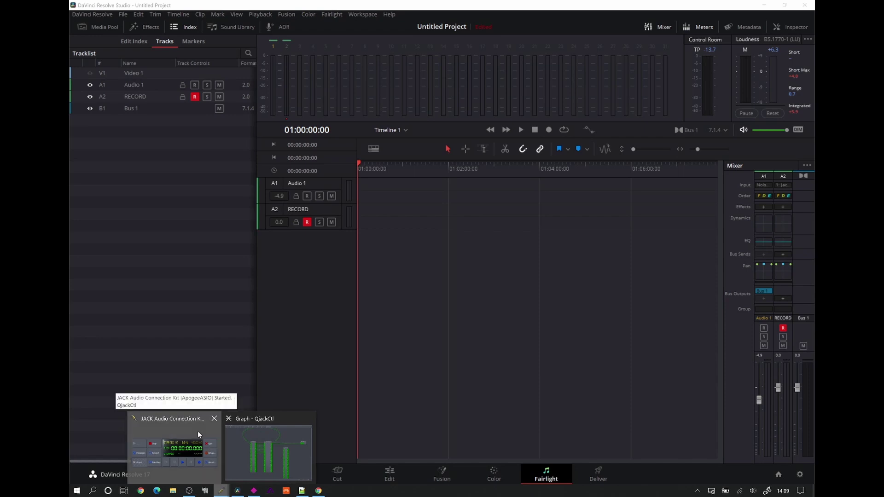
{"action": "left_click", "coordinate": [208, 447]}
{"action": "left_click_drag", "start_coordinate": [564, 203], "coordinate": [612, 150]}
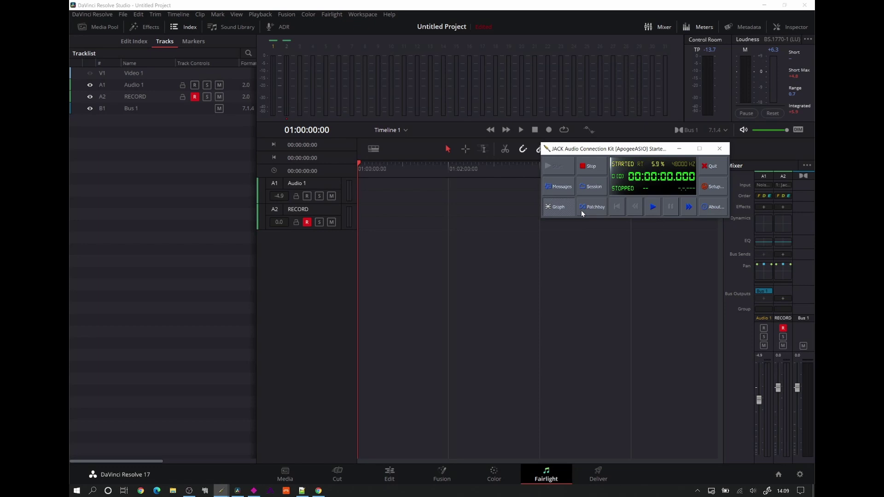
Inspect the audio interface and 48000 Hz rate on Setup's Parameters tab, then cancel.
{"action": "left_click", "coordinate": [720, 189]}
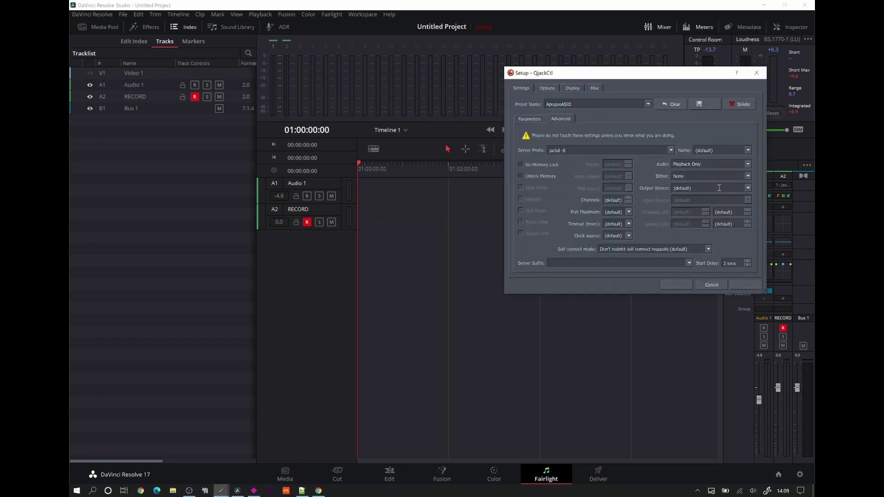
{"action": "left_click", "coordinate": [532, 121]}
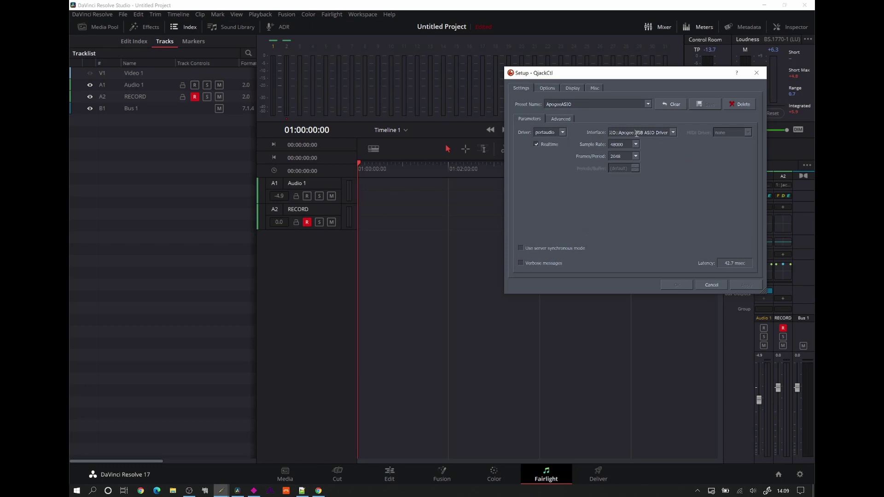
{"action": "mouse_move", "coordinate": [639, 134]}
{"action": "left_mouse_down"}
{"action": "mouse_move", "coordinate": [670, 134]}
{"action": "mouse_move", "coordinate": [637, 133]}
{"action": "left_mouse_up"}
{"action": "left_click", "coordinate": [712, 285]}
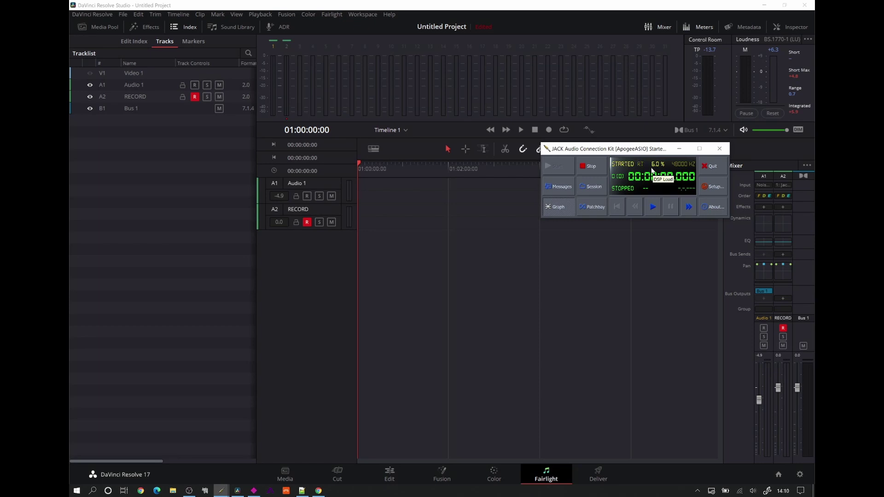
{"action": "left_click", "coordinate": [302, 491]}
{"action": "left_click", "coordinate": [214, 113]}
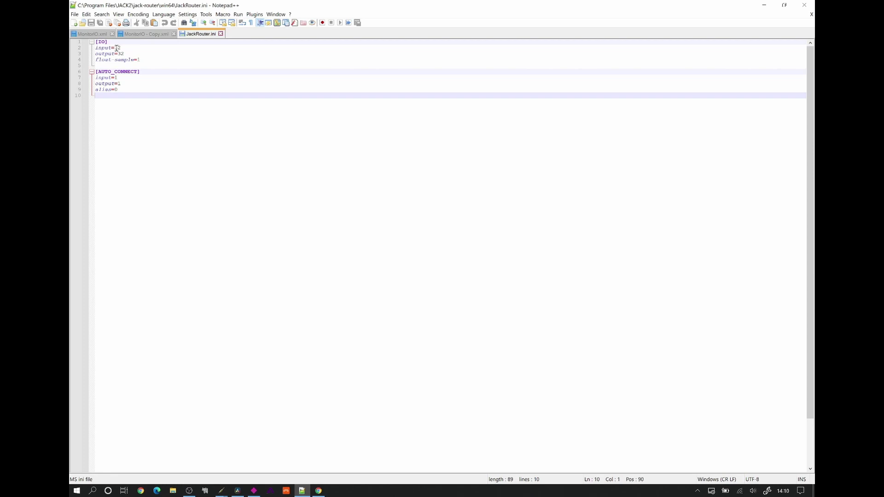
{"action": "left_click_drag", "start_coordinate": [116, 48], "coordinate": [132, 54]}
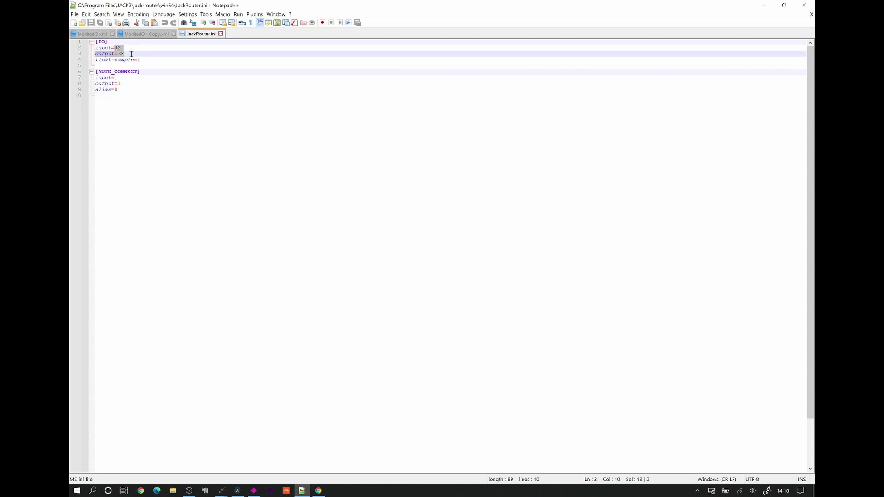
{"action": "left_click", "coordinate": [131, 53]}
{"action": "left_click_drag", "start_coordinate": [115, 48], "coordinate": [120, 56]}
{"action": "left_click", "coordinate": [123, 53]}
{"action": "left_click", "coordinate": [121, 53]}
{"action": "double_click", "coordinate": [120, 47]}
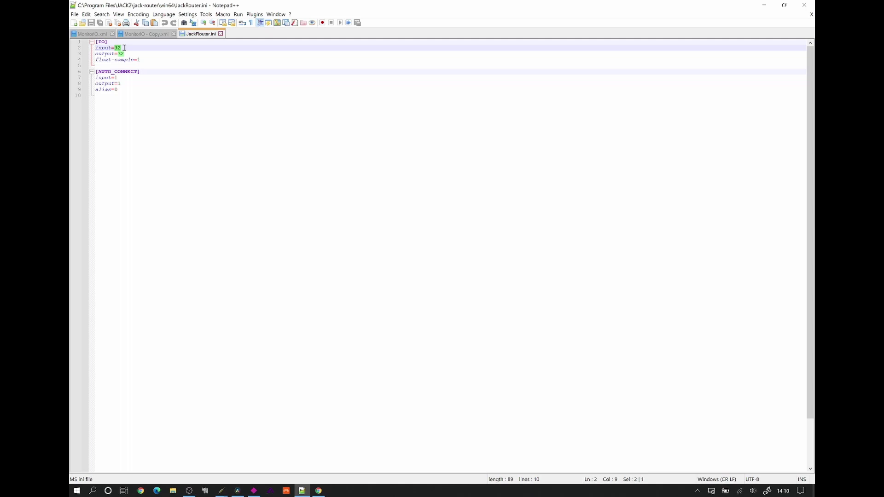
{"action": "left_click_drag", "start_coordinate": [124, 48], "coordinate": [102, 48]}
{"action": "left_click", "coordinate": [125, 54]}
{"action": "left_click", "coordinate": [130, 93]}
{"action": "left_click_drag", "start_coordinate": [126, 54], "coordinate": [87, 48]}
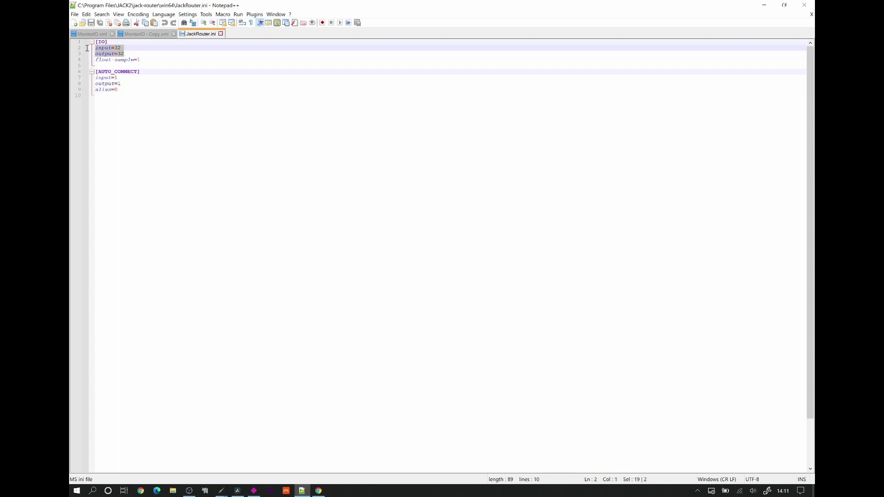
{"action": "left_click", "coordinate": [115, 54]}
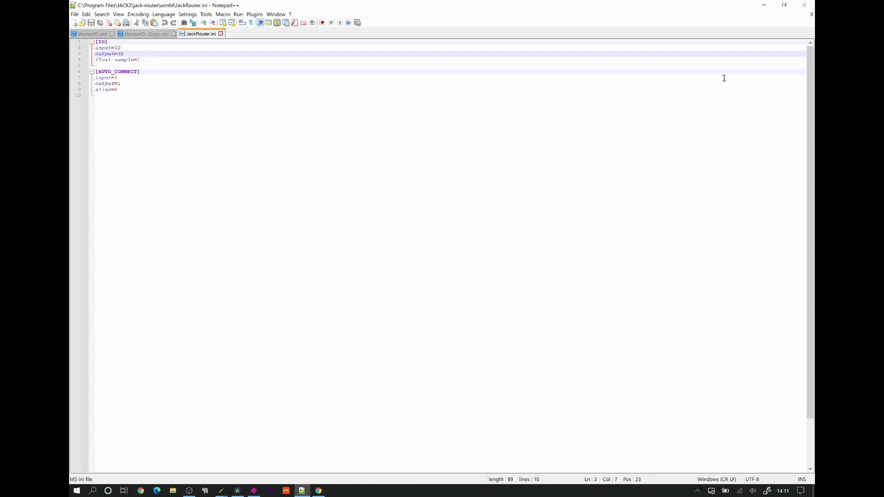
{"action": "left_click", "coordinate": [765, 5]}
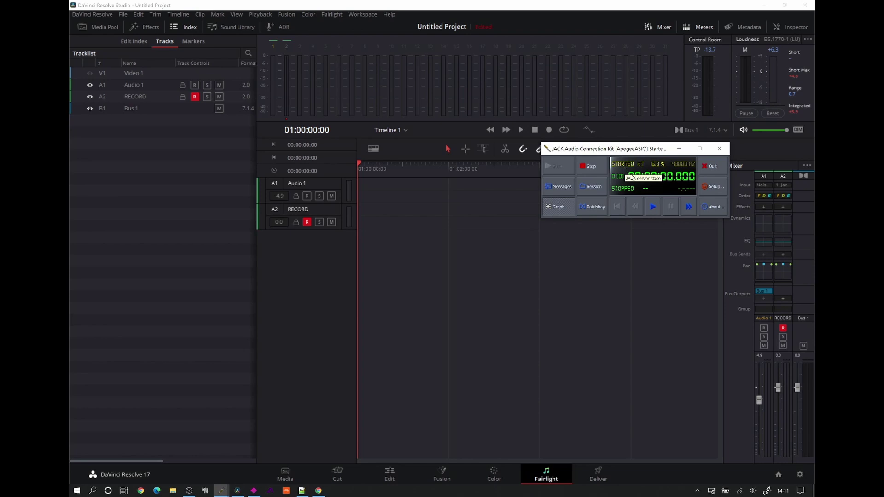
Open and cancel JACK Setup, nudge the control window up-left, then open the Graph.
{"action": "left_click", "coordinate": [704, 187]}
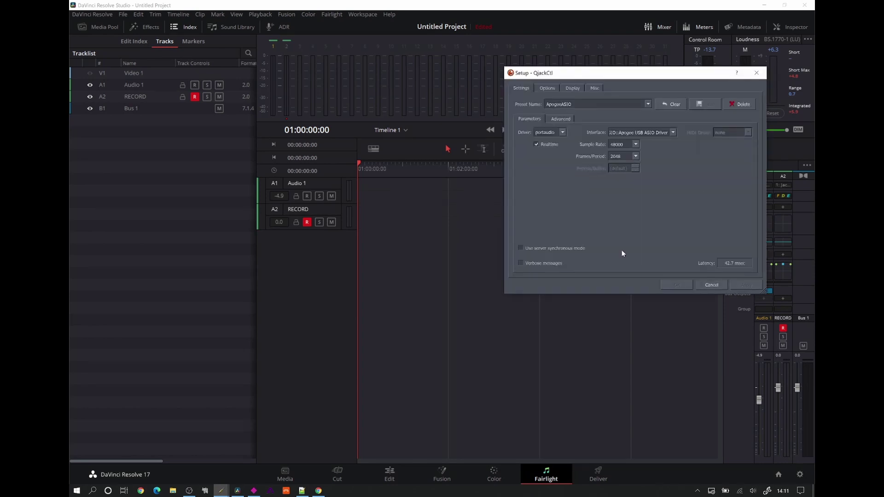
{"action": "left_click", "coordinate": [712, 284]}
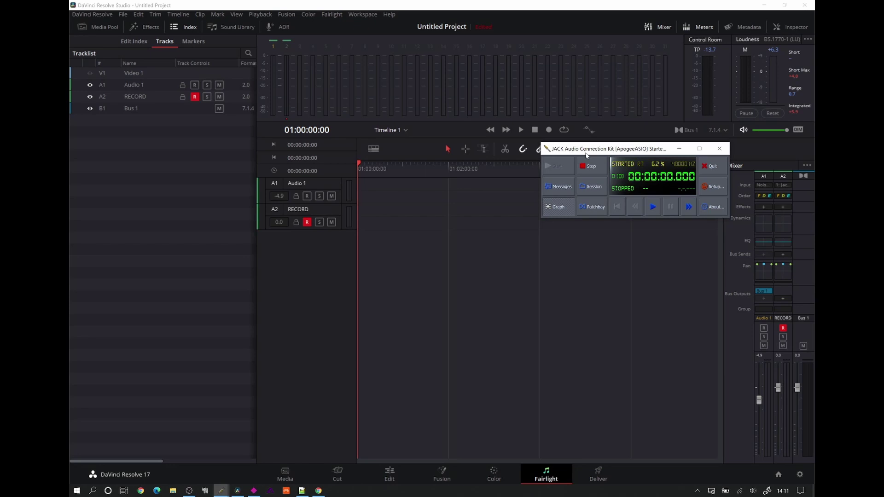
{"action": "left_click_drag", "start_coordinate": [586, 154], "coordinate": [583, 147]}
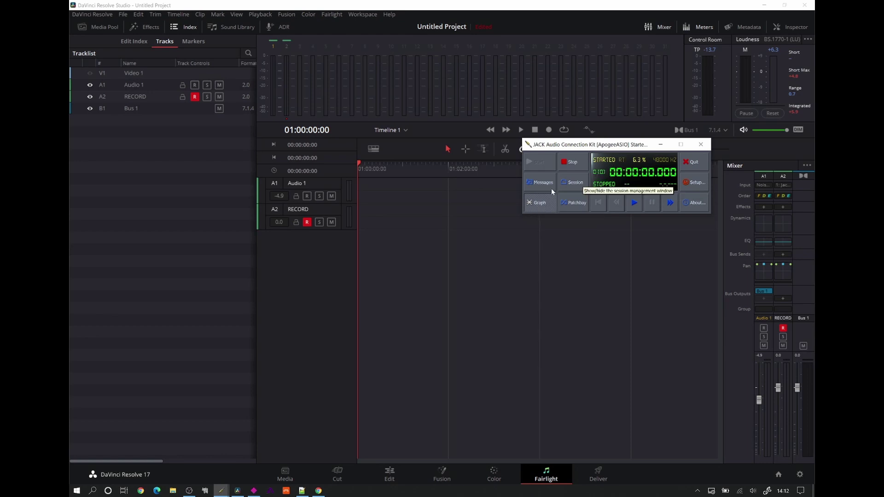
{"action": "left_click", "coordinate": [539, 205]}
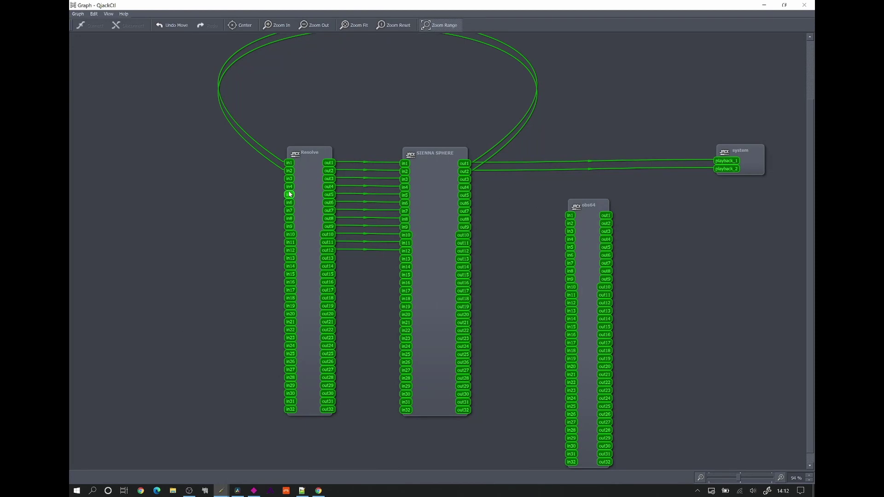
Move the Resolve node left, and reposition then minimize the Sienna Sphere plugin window.
{"action": "left_click_drag", "start_coordinate": [309, 156], "coordinate": [285, 158]}
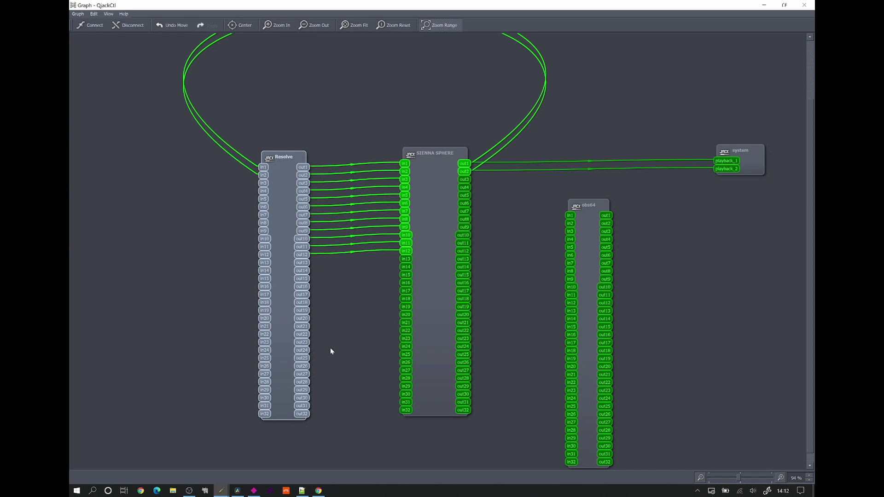
{"action": "left_click", "coordinate": [254, 491]}
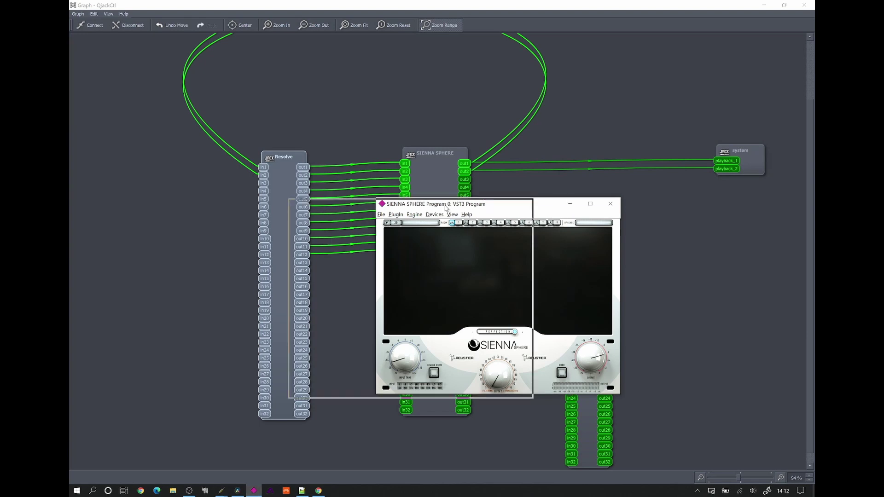
{"action": "left_click_drag", "start_coordinate": [446, 209], "coordinate": [447, 208]}
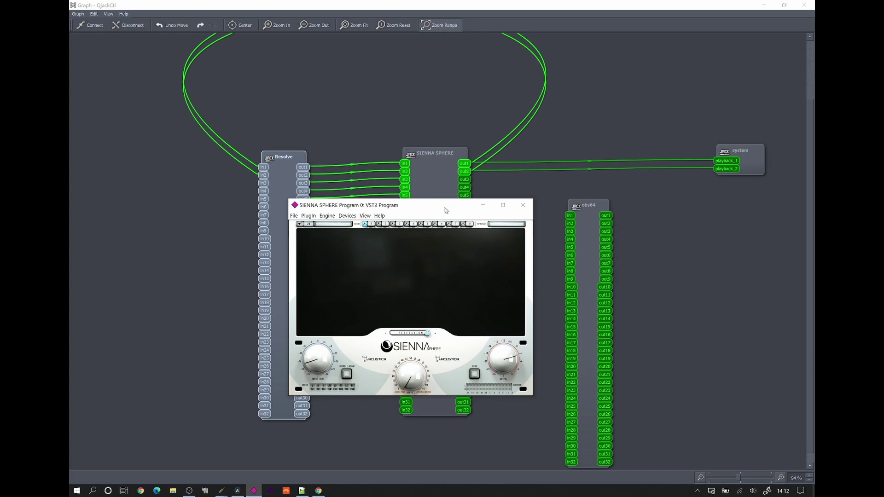
{"action": "left_click_drag", "start_coordinate": [445, 210], "coordinate": [481, 244]}
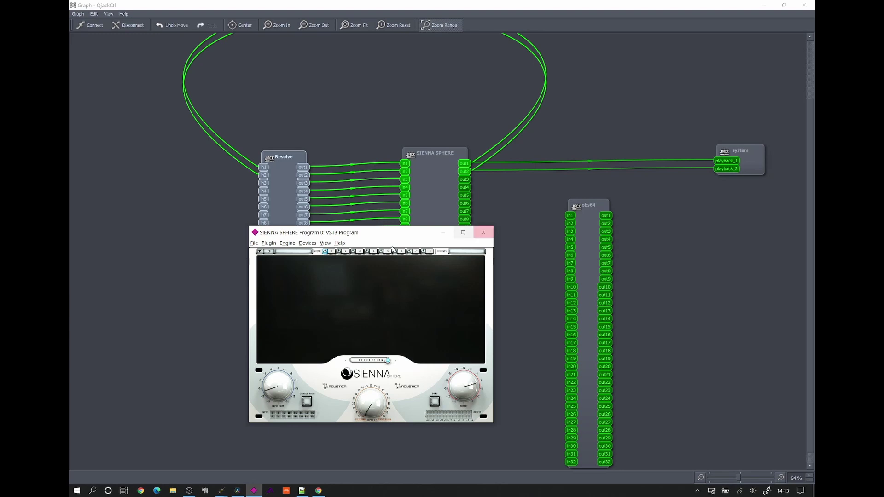
{"action": "left_click", "coordinate": [442, 234]}
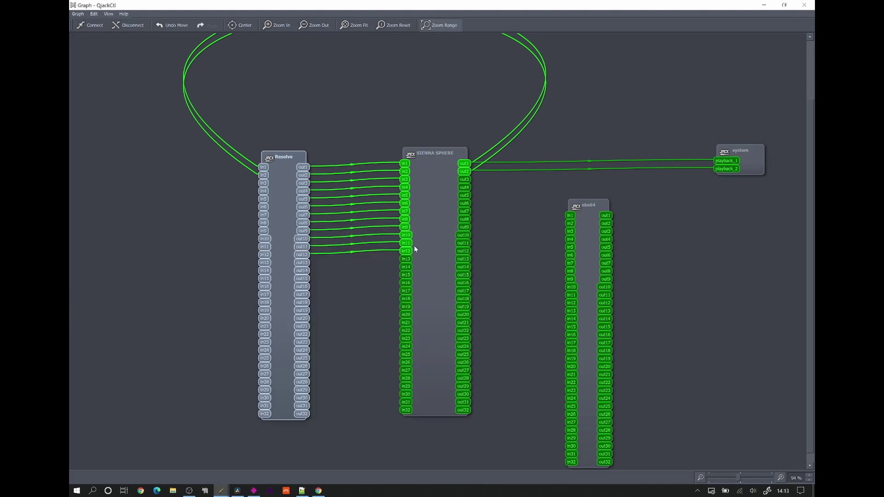
Clear the graph's connection selection and return to DaVinci Resolve.
{"action": "left_click_drag", "start_coordinate": [345, 143], "coordinate": [339, 269]}
{"action": "left_click", "coordinate": [342, 167]}
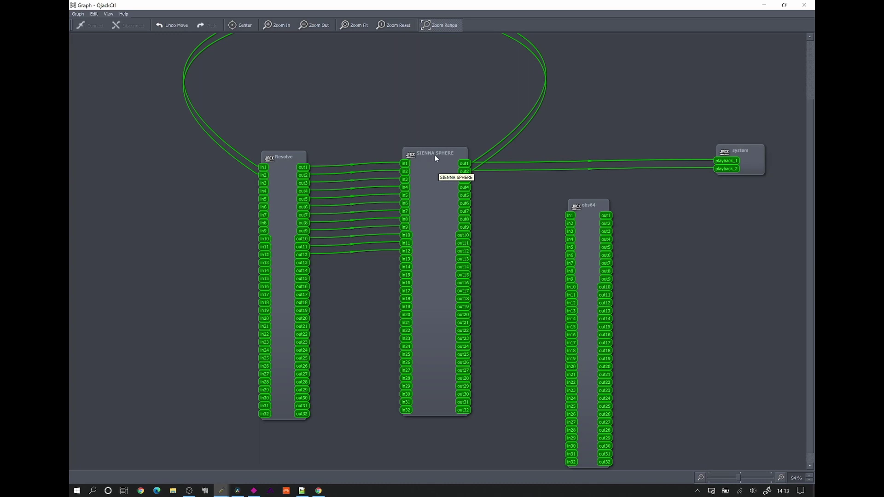
{"action": "left_click", "coordinate": [239, 492]}
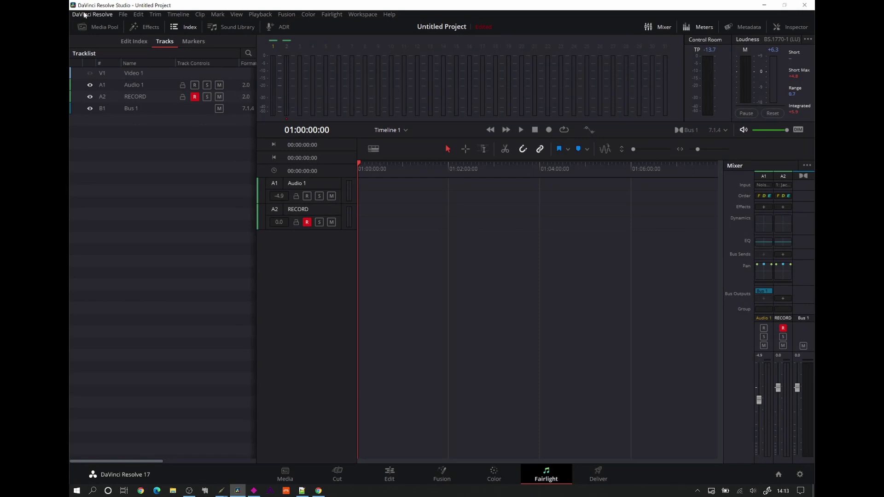
{"action": "left_click", "coordinate": [91, 14]}
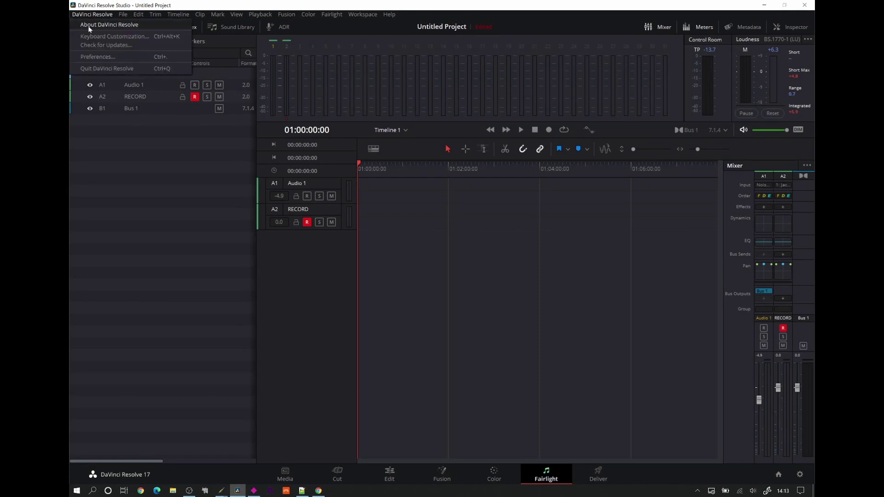
{"action": "left_click", "coordinate": [89, 57]}
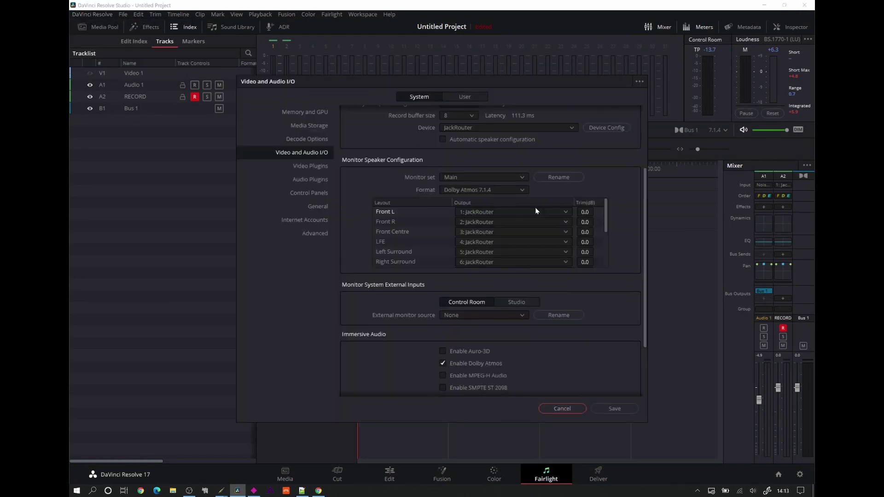
{"action": "scroll", "coordinate": [518, 192], "scroll_direction": "up", "scroll_amount": 4}
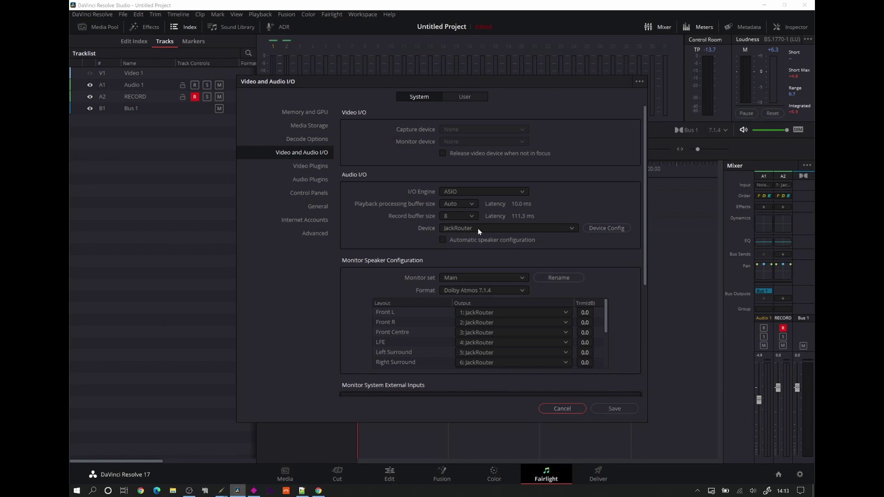
{"action": "scroll", "coordinate": [479, 231], "scroll_direction": "down", "scroll_amount": 1}
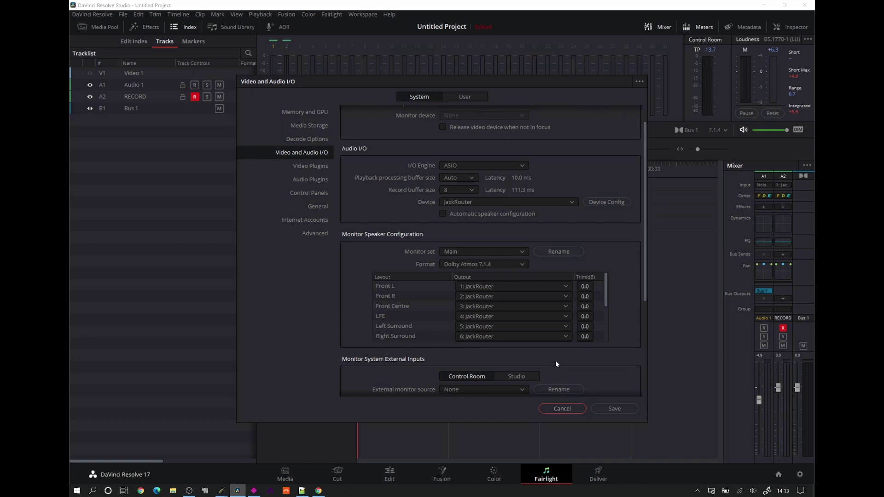
{"action": "left_click", "coordinate": [563, 408]}
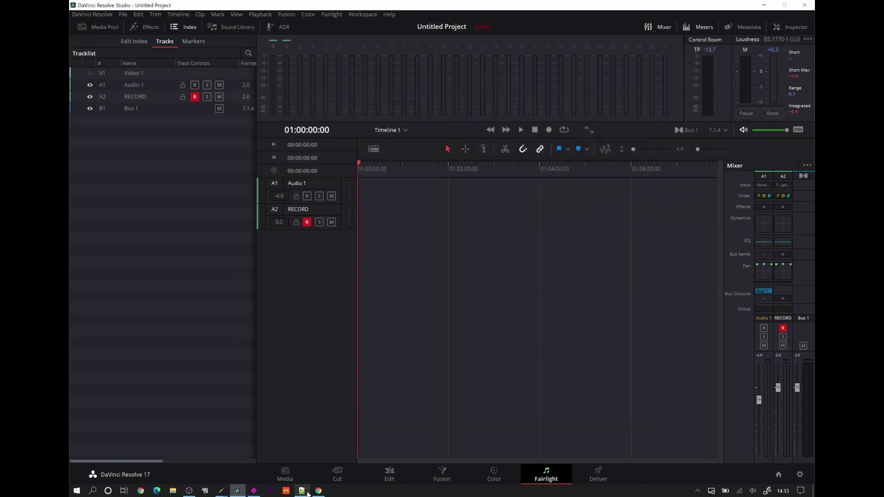
Bring up the JACK graph and select the Resolve out10 to SIENNA in10 connection.
{"action": "mouse_move", "coordinate": [222, 493]}
{"action": "left_click", "coordinate": [252, 455]}
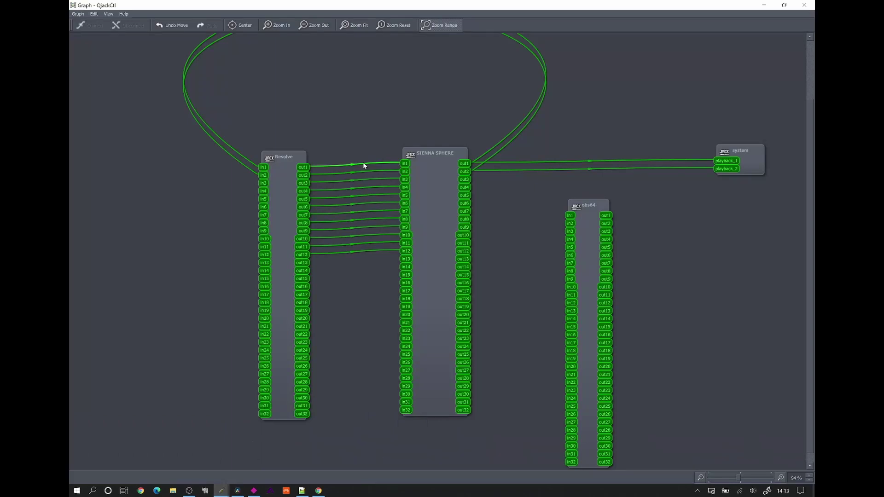
{"action": "left_click_drag", "start_coordinate": [354, 148], "coordinate": [351, 269]}
{"action": "left_click", "coordinate": [383, 236]}
Move the SIENNA SPHERE node right and the system node up-left, then Alt+Tab to Resolve.
{"action": "left_click_drag", "start_coordinate": [435, 152], "coordinate": [457, 153]}
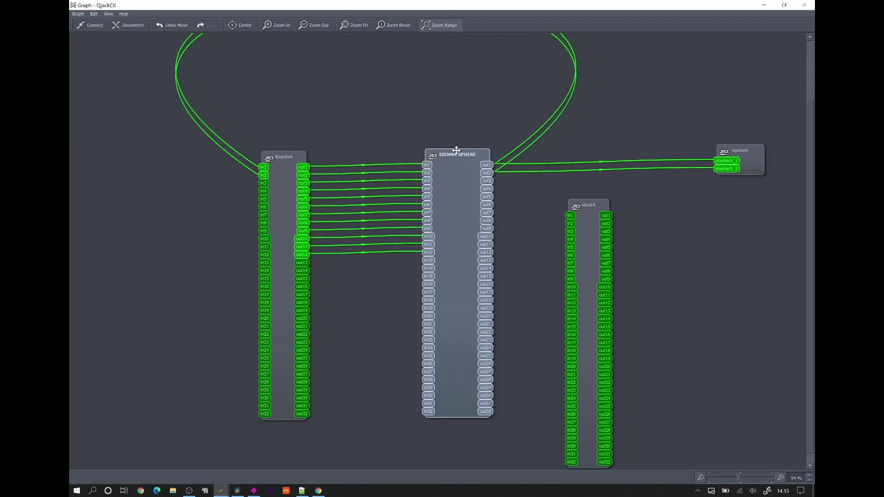
{"action": "scroll", "coordinate": [493, 189], "scroll_direction": "up", "scroll_amount": 2}
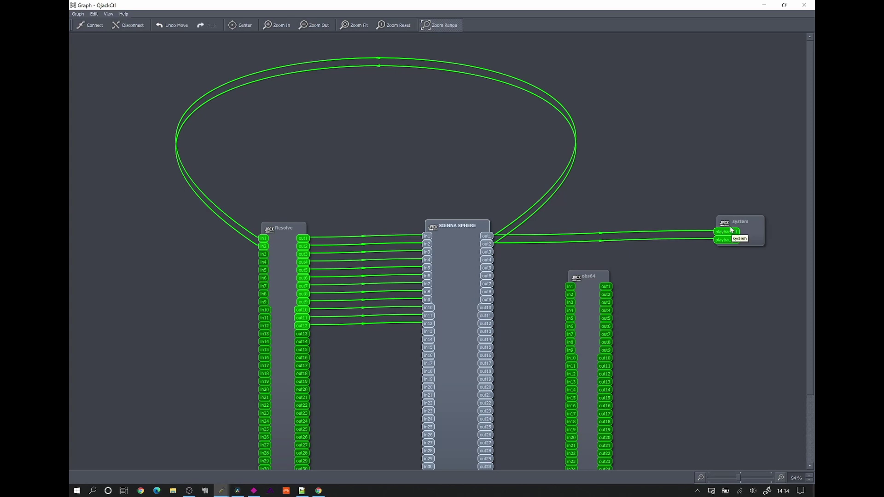
{"action": "left_click_drag", "start_coordinate": [742, 224], "coordinate": [739, 191]}
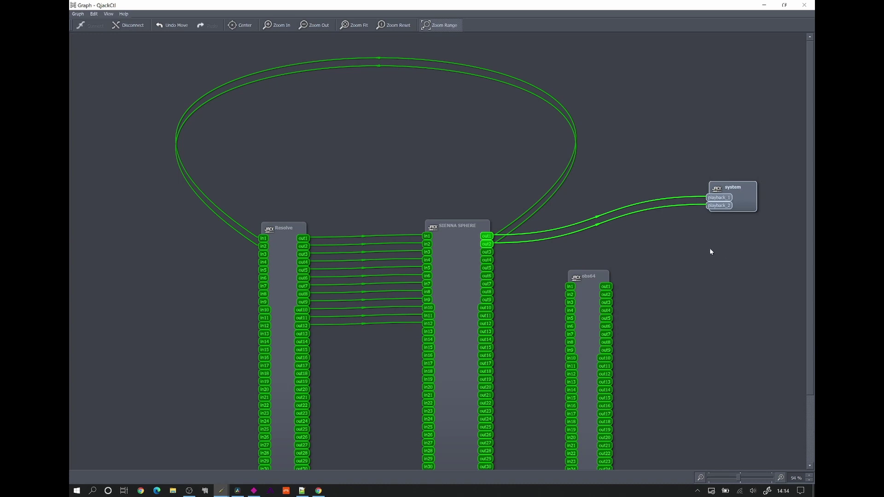
{"action": "scroll", "coordinate": [711, 252], "scroll_direction": "down", "scroll_amount": 1}
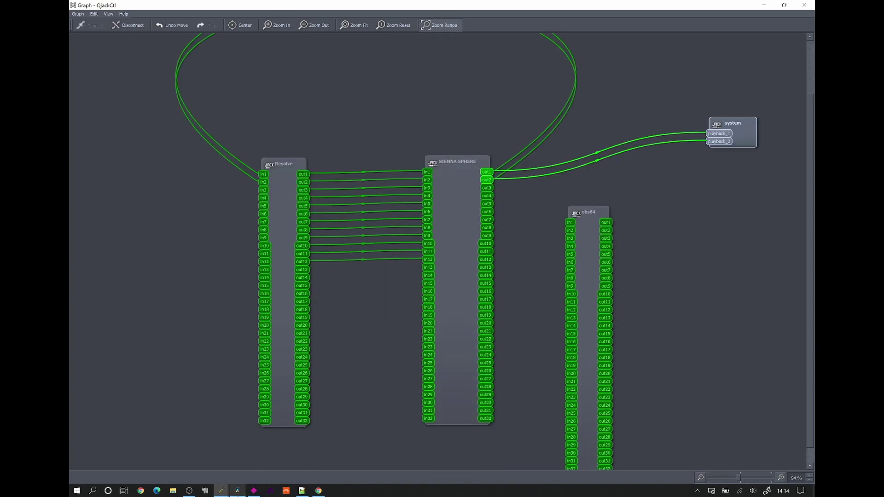
{"action": "key", "text": "alt+Tab"}
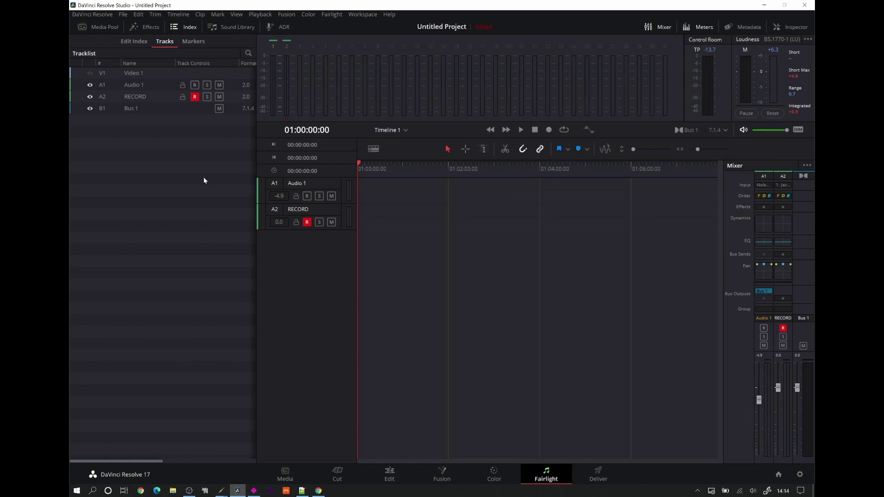
Verify in A1's input patching that Audio 1 is fed by System Generator Noise, then close the window.
{"action": "left_click", "coordinate": [765, 185]}
{"action": "left_click", "coordinate": [768, 206]}
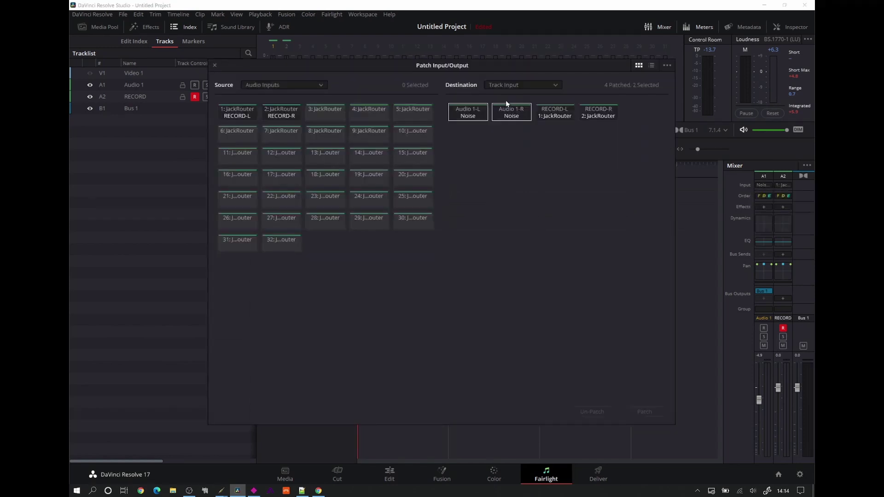
{"action": "left_click", "coordinate": [291, 86]}
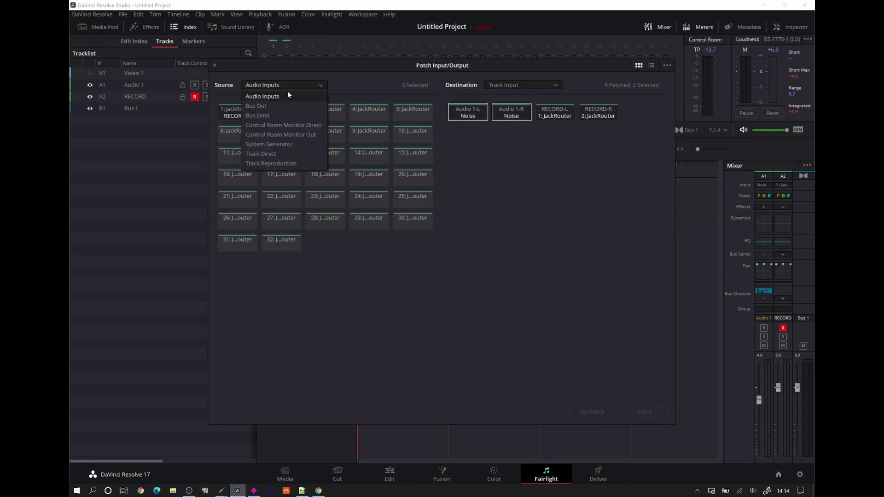
{"action": "left_click", "coordinate": [273, 144]}
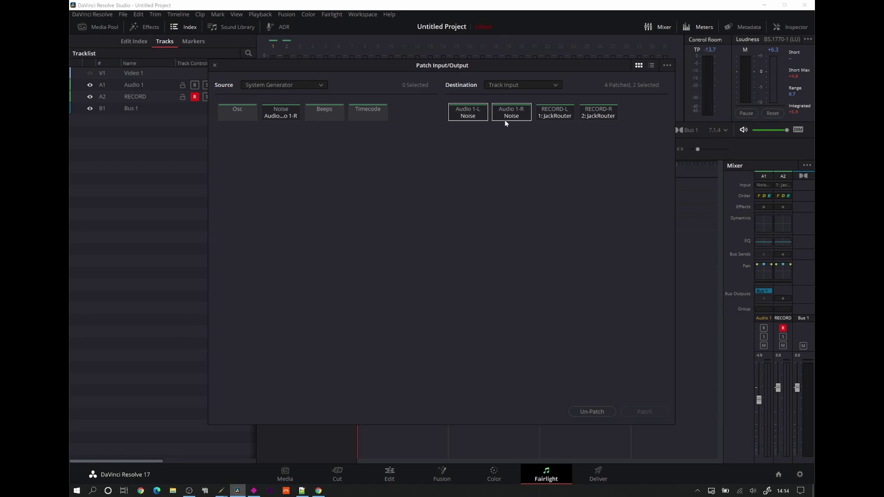
{"action": "left_click", "coordinate": [213, 65]}
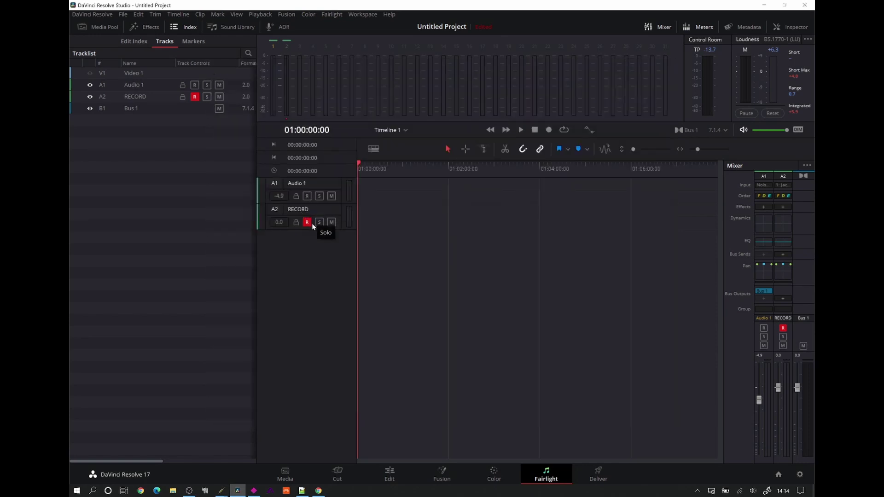
Start timeline recording and arm Audio 1 for recording.
{"action": "left_click", "coordinate": [549, 130]}
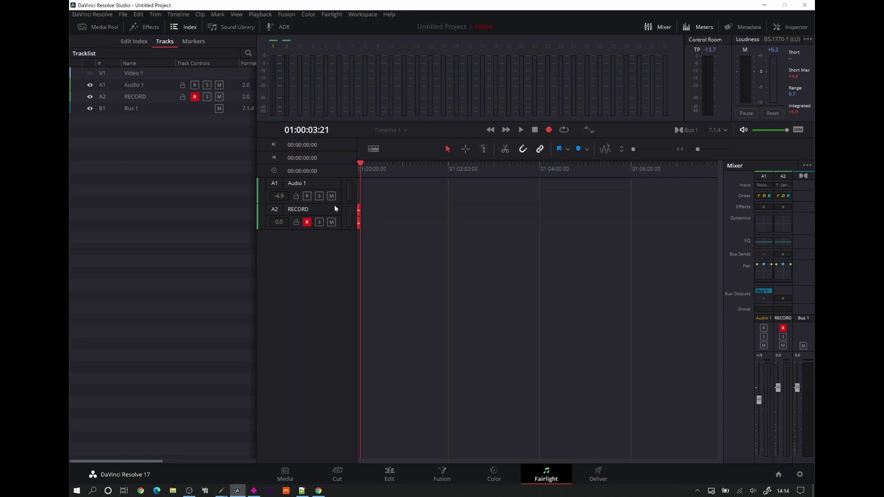
{"action": "left_click", "coordinate": [308, 196]}
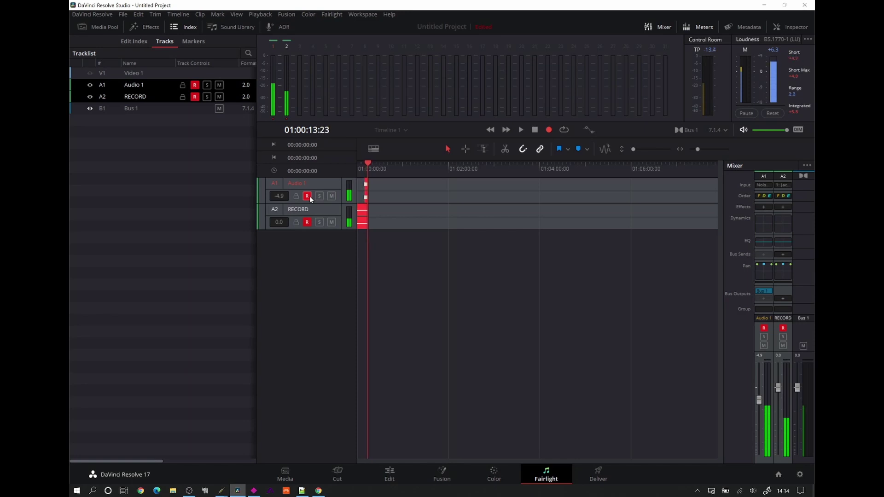
{"action": "left_click", "coordinate": [309, 196]}
{"action": "left_click", "coordinate": [308, 196]}
Lower Audio 1's fader to -17 and bring Sienna Sphere to the front.
{"action": "double_click", "coordinate": [297, 184]}
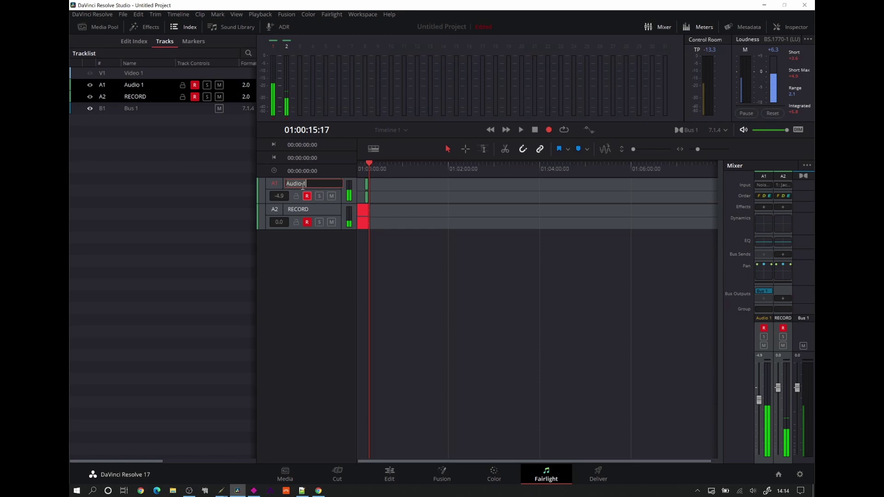
{"action": "left_click", "coordinate": [763, 406]}
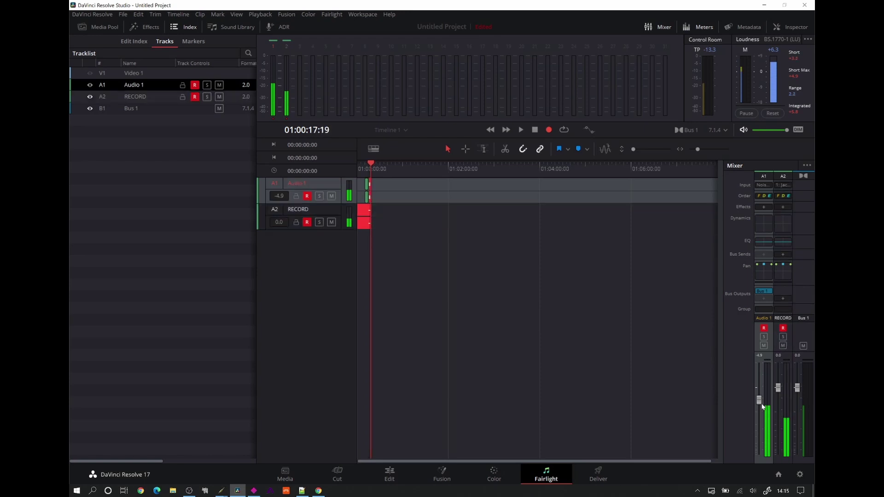
{"action": "left_click_drag", "start_coordinate": [759, 400], "coordinate": [761, 422]}
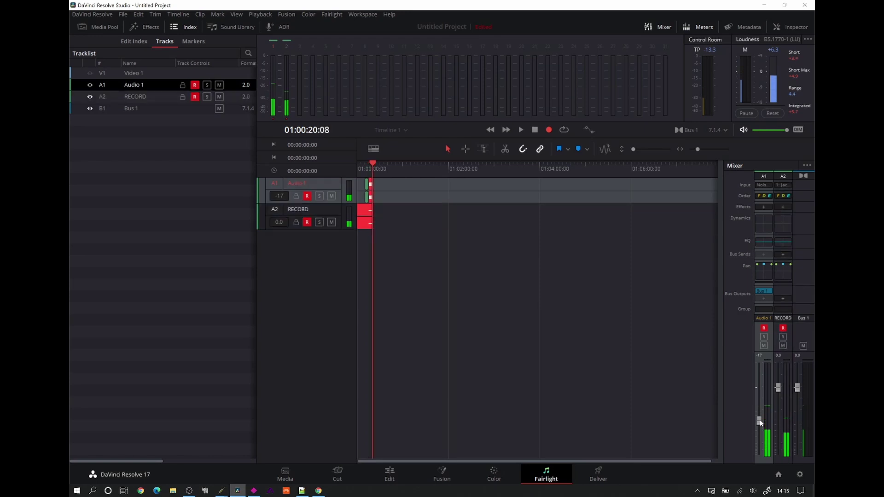
{"action": "left_click", "coordinate": [257, 492]}
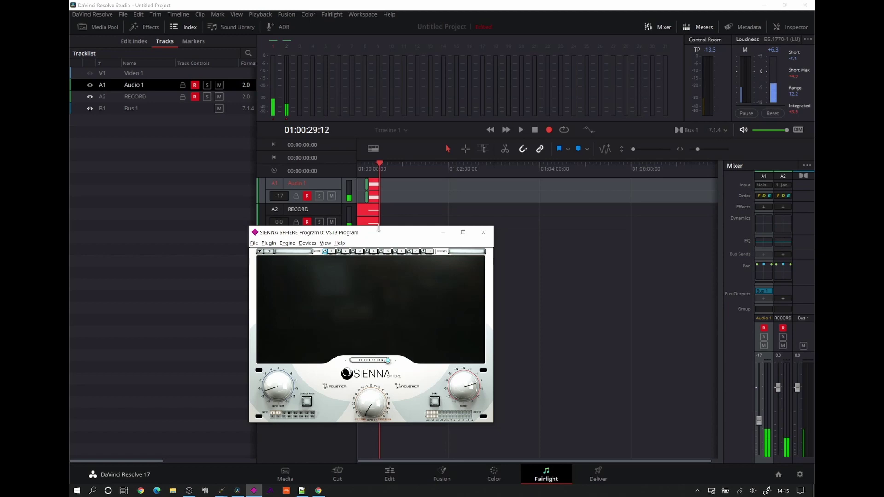
Reposition the Sienna Sphere window and briefly check the JACK connection graph.
{"action": "left_click_drag", "start_coordinate": [379, 232], "coordinate": [410, 176]}
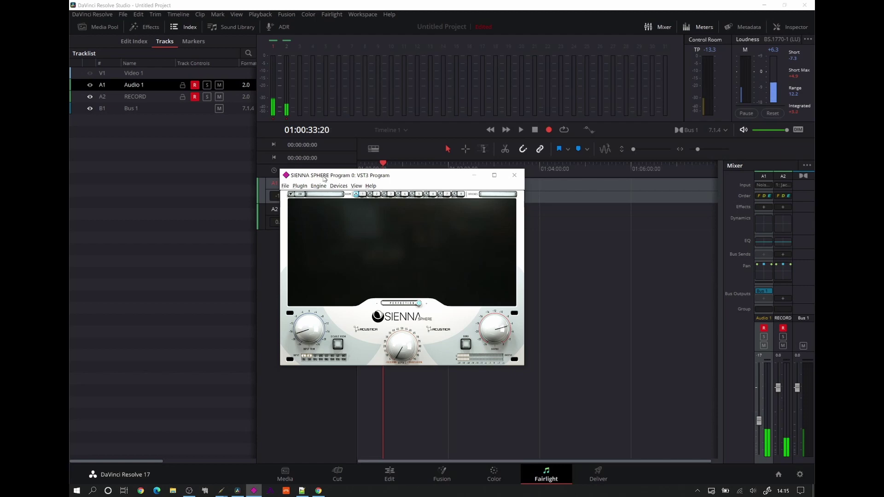
{"action": "mouse_move", "coordinate": [221, 491]}
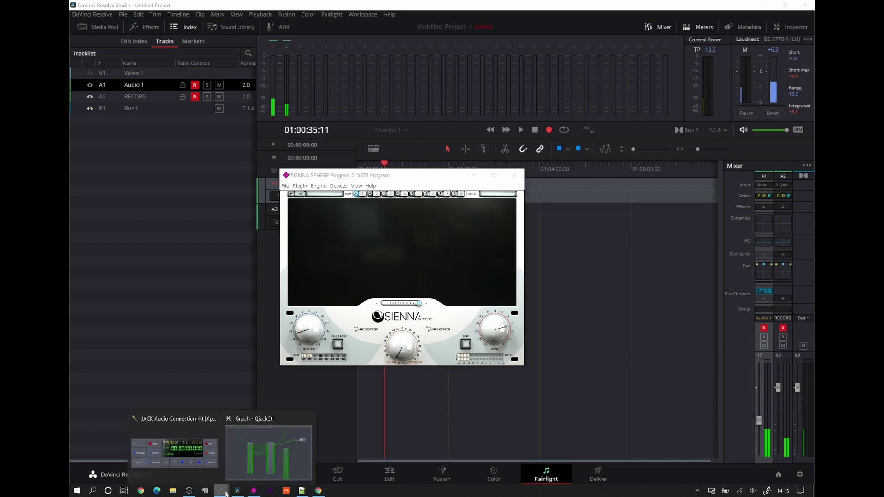
{"action": "left_click", "coordinate": [271, 465]}
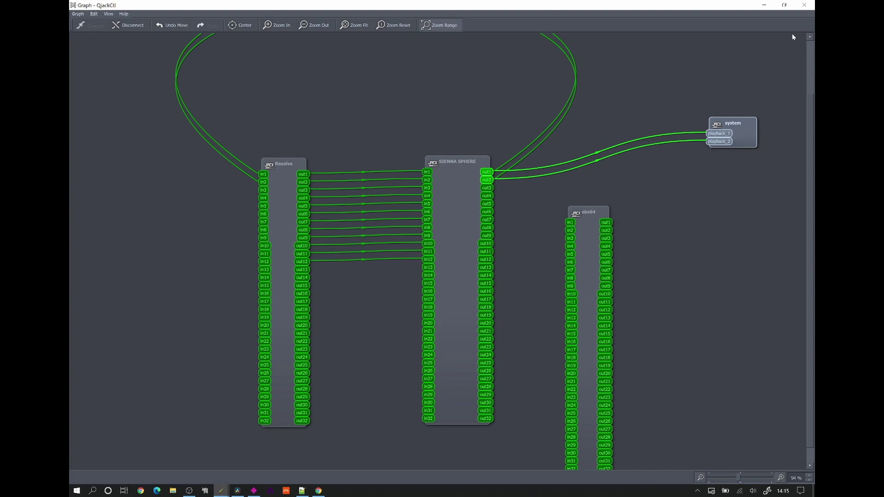
{"action": "left_click", "coordinate": [763, 5]}
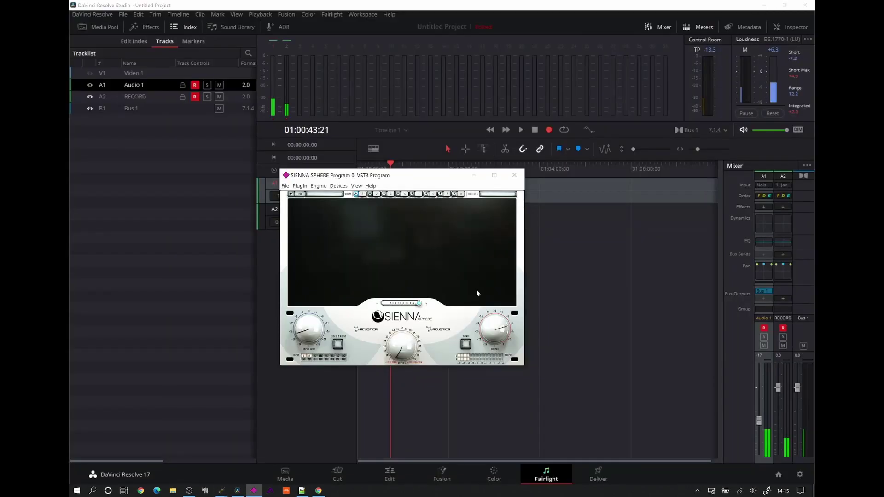
Load Sienna Sphere's 7.1.4 > [7.1.4] DLB Mid to Binaural preset.
{"action": "left_click", "coordinate": [302, 195]}
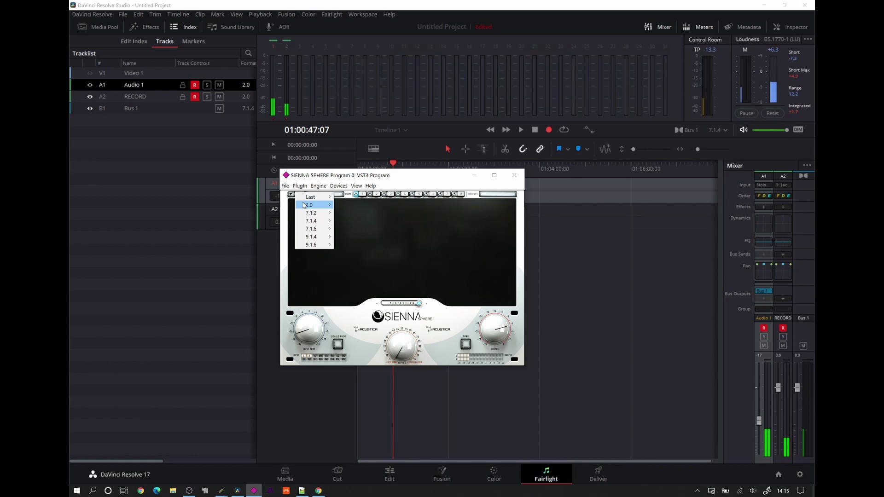
{"action": "mouse_move", "coordinate": [315, 224]}
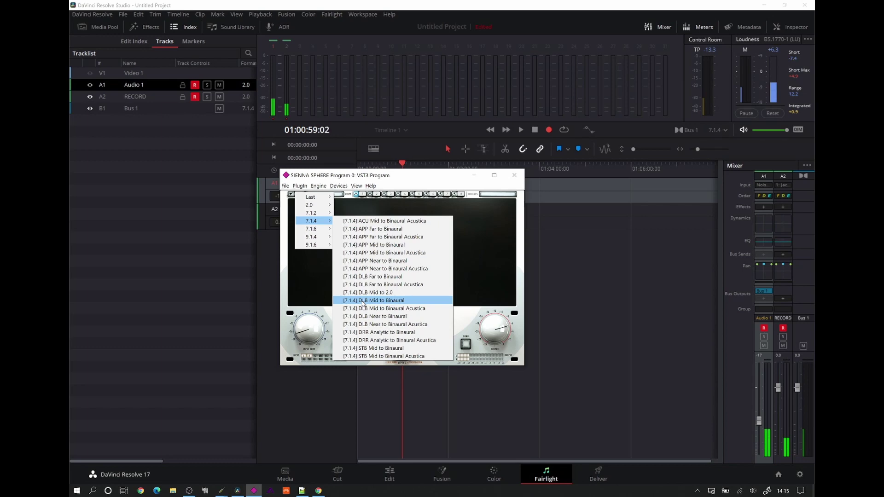
{"action": "left_click", "coordinate": [364, 302]}
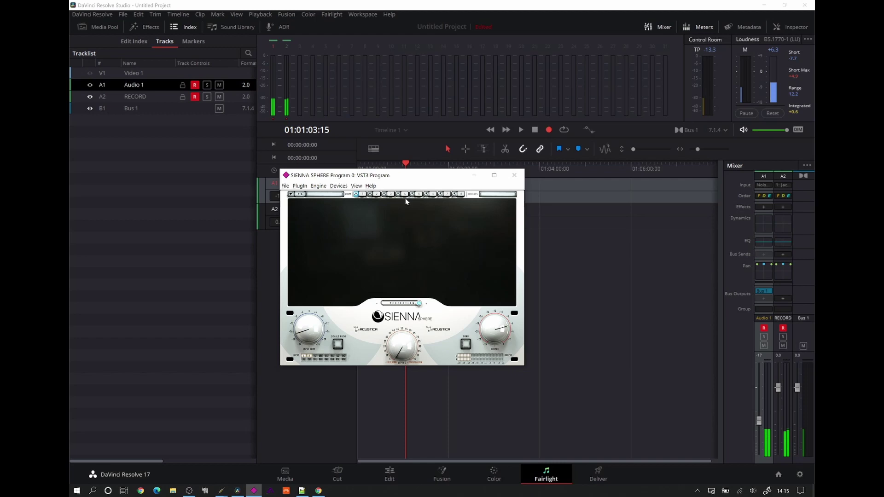
{"action": "left_click_drag", "start_coordinate": [403, 179], "coordinate": [437, 150]}
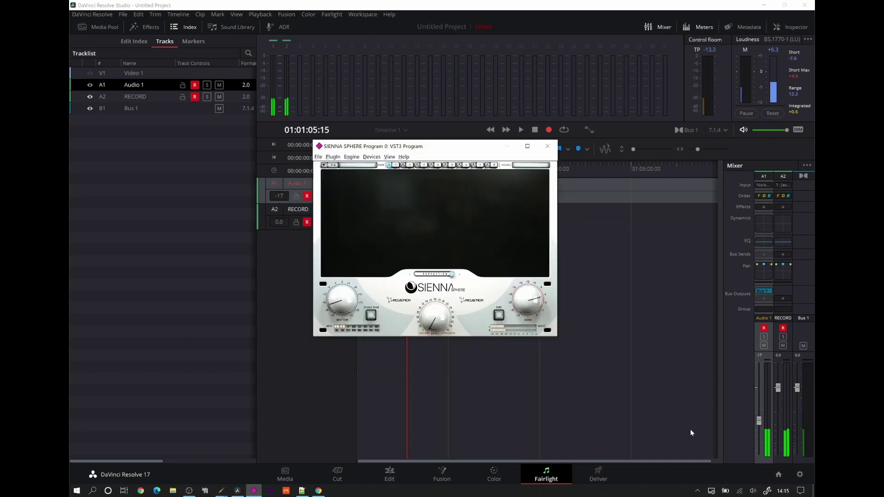
Raise Audio 1's fader to -6.4 and keep the Sienna Sphere window always on top.
{"action": "left_click_drag", "start_coordinate": [761, 421], "coordinate": [762, 403]}
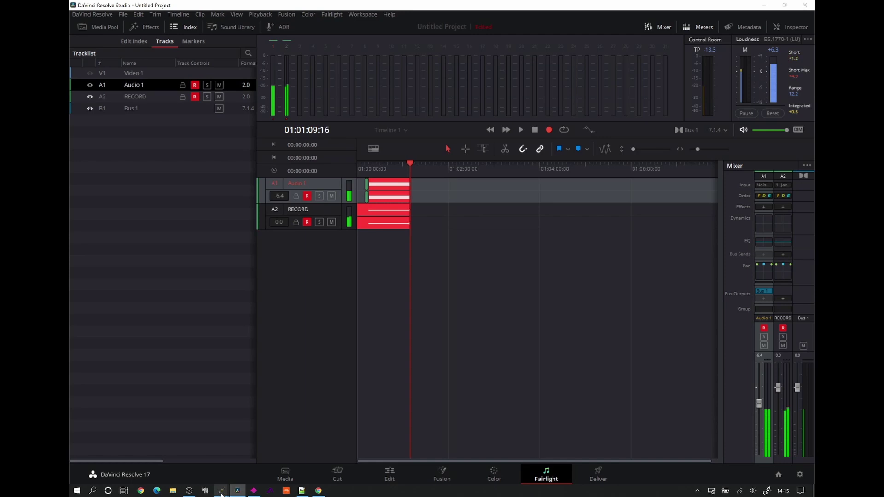
{"action": "left_click", "coordinate": [254, 491]}
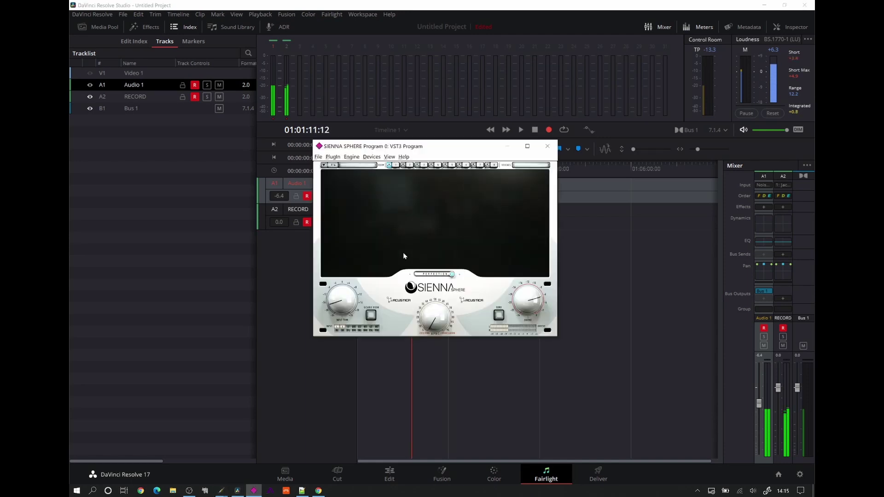
{"action": "left_click_drag", "start_coordinate": [413, 151], "coordinate": [579, 171]}
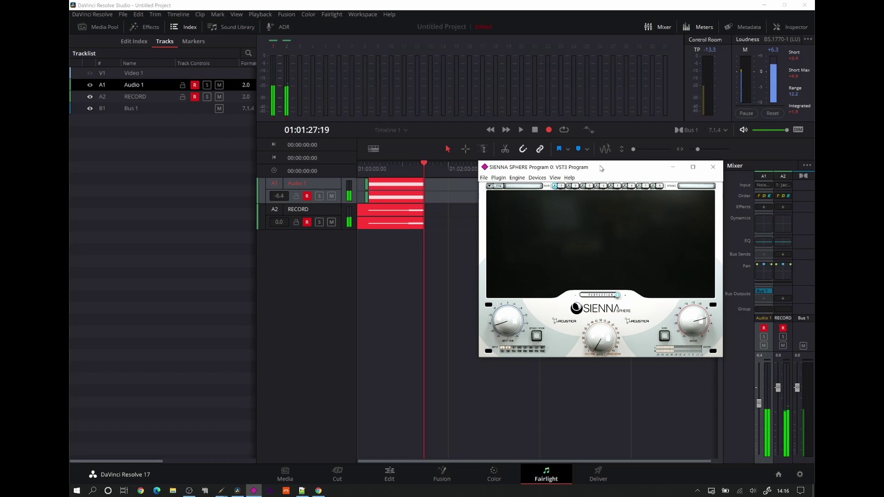
{"action": "left_click_drag", "start_coordinate": [602, 168], "coordinate": [487, 226]}
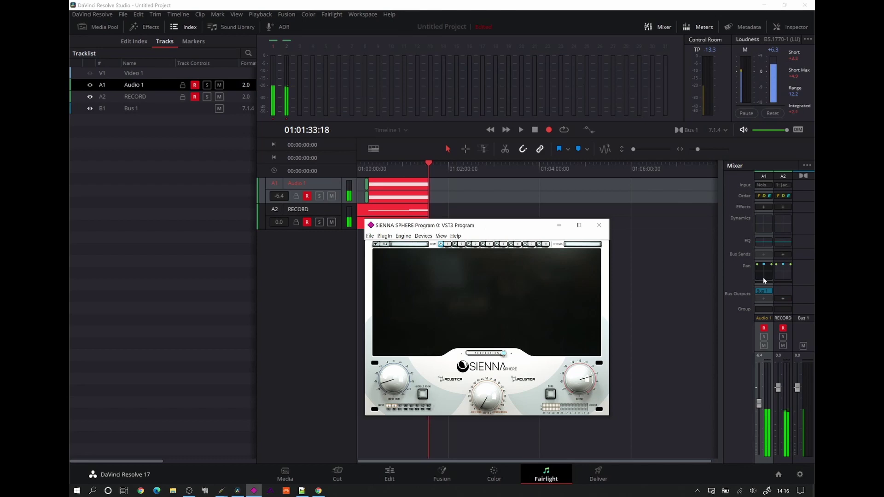
{"action": "left_click", "coordinate": [698, 491]}
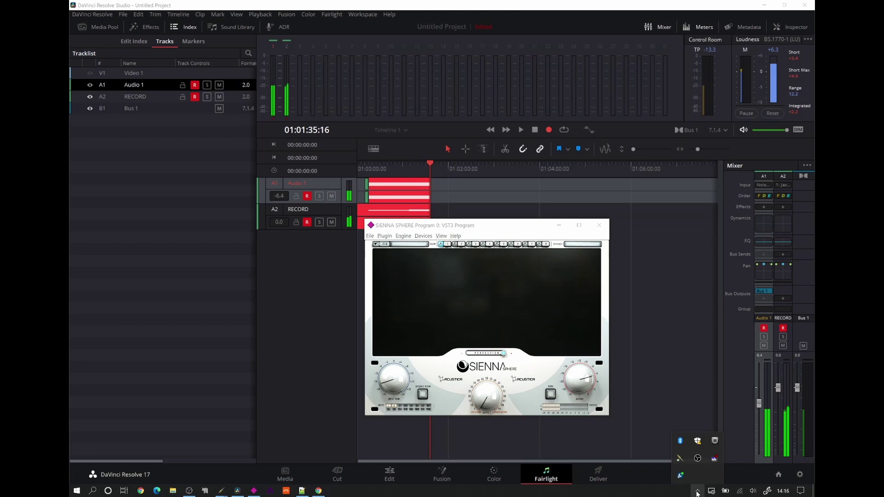
{"action": "left_click", "coordinate": [714, 459]}
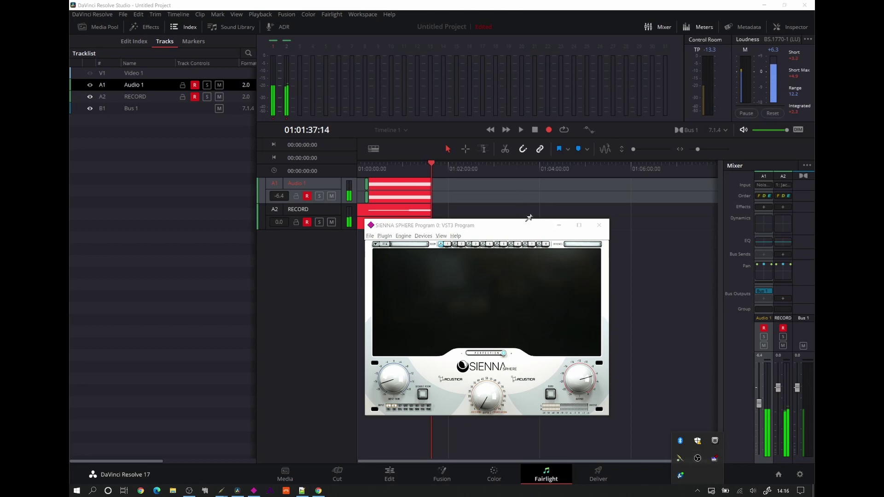
{"action": "left_click_drag", "start_coordinate": [527, 230], "coordinate": [574, 208]}
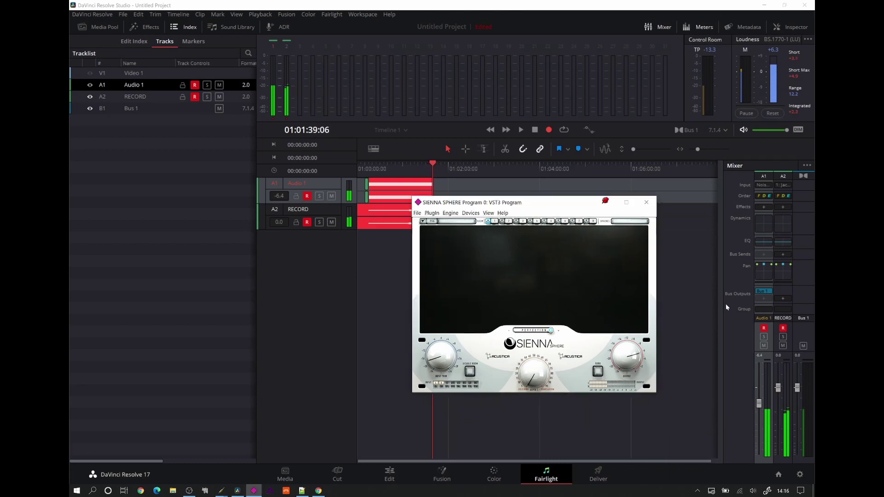
Open Audio 1's 3D Audio Pan window and arrange it clear of Sienna Sphere.
{"action": "double_click", "coordinate": [764, 275]}
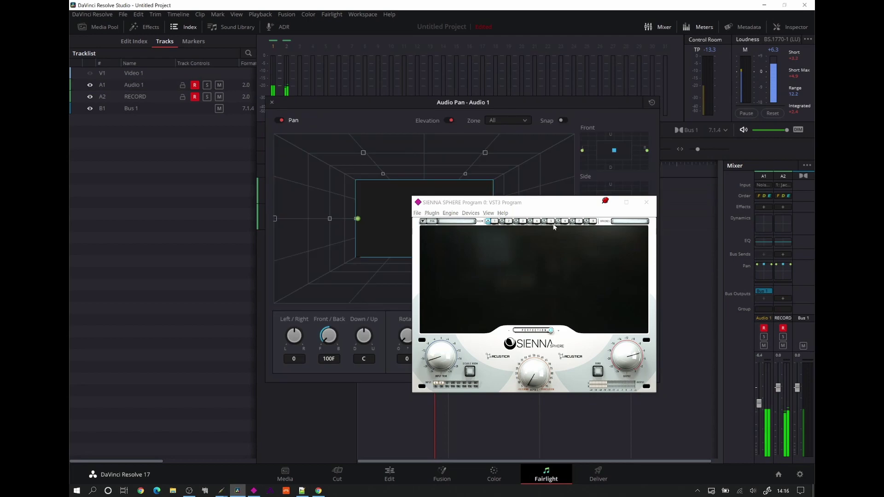
{"action": "left_click_drag", "start_coordinate": [552, 205], "coordinate": [638, 196]}
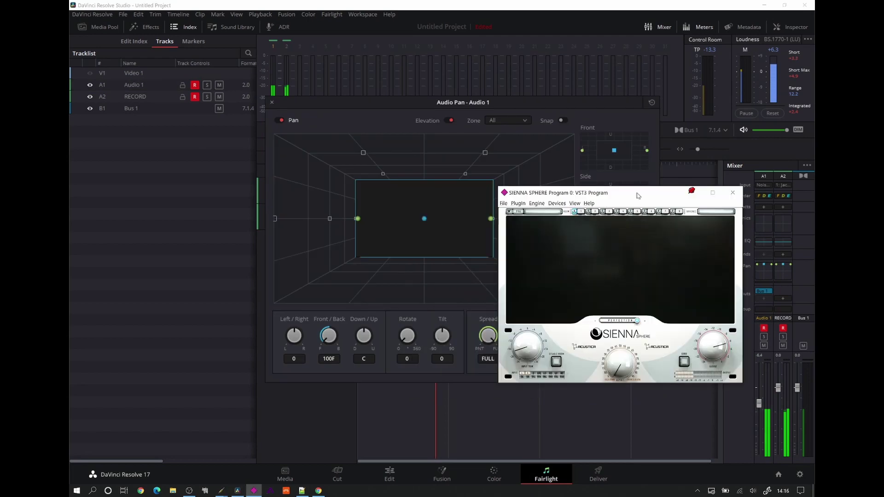
{"action": "left_click_drag", "start_coordinate": [511, 104], "coordinate": [359, 90]}
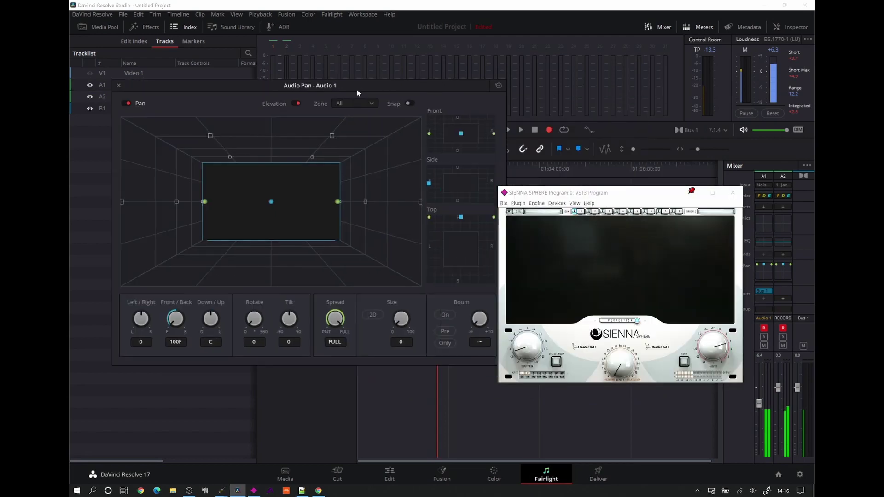
Try panning the Audio 1 object right and up, then narrow its Spread from FULL to 8.
{"action": "left_click_drag", "start_coordinate": [143, 321], "coordinate": [170, 300]}
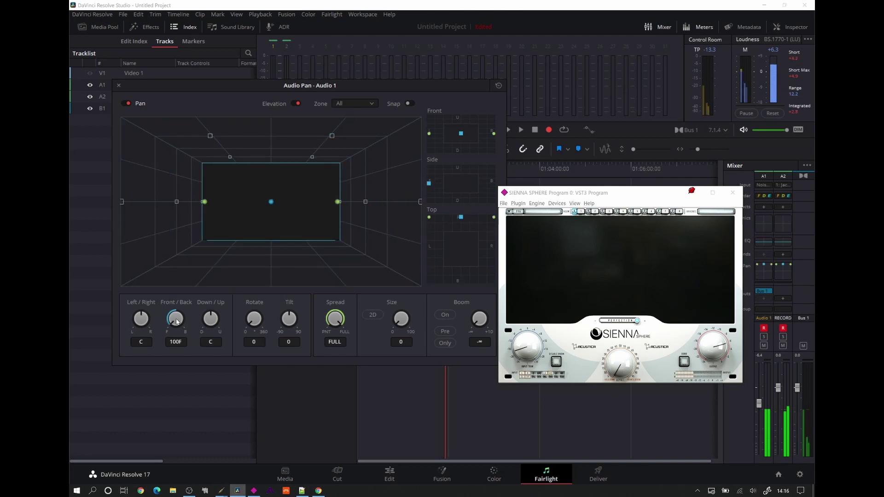
{"action": "left_click_drag", "start_coordinate": [210, 324], "coordinate": [167, 374]}
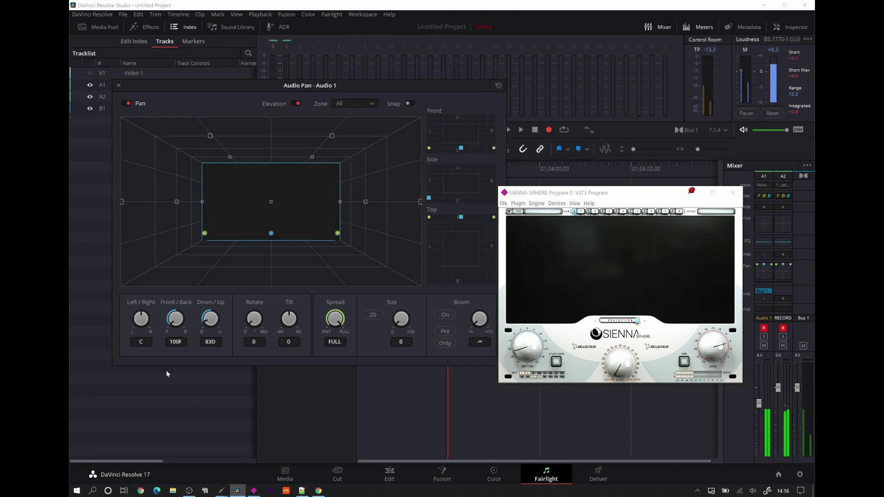
{"action": "double_click", "coordinate": [208, 322]}
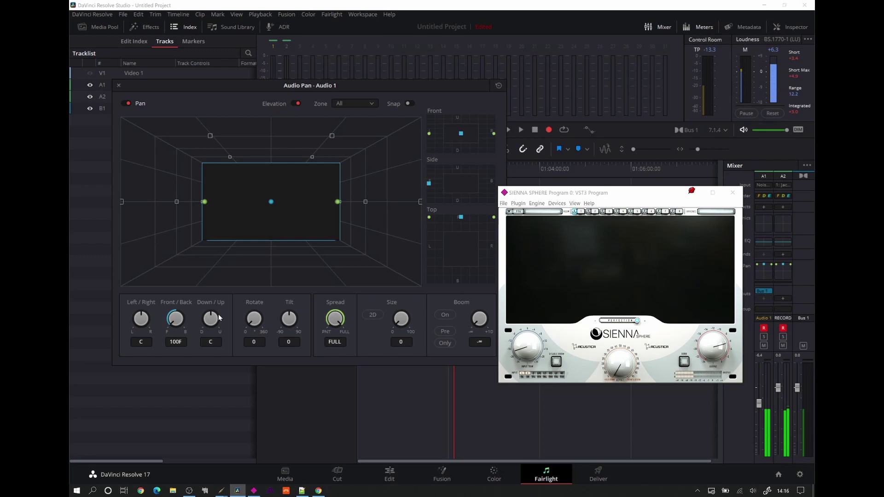
{"action": "left_click_drag", "start_coordinate": [335, 318], "coordinate": [225, 441]}
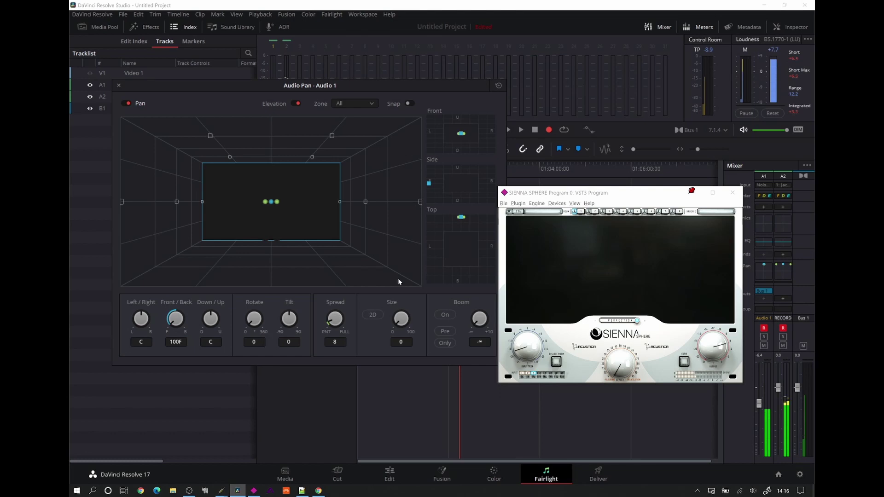
Position the Audio 1 object at 35R, 6F, 45U with Size 45.
{"action": "left_click_drag", "start_coordinate": [141, 319], "coordinate": [241, 323]}
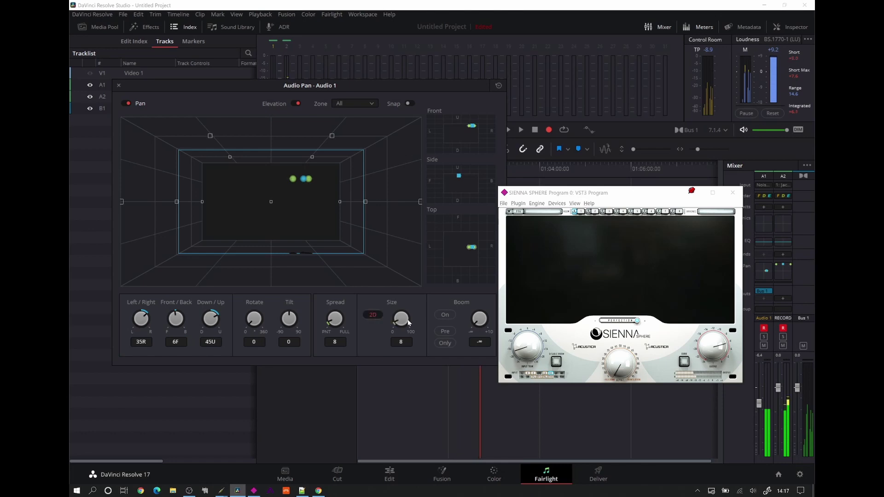
{"action": "left_click_drag", "start_coordinate": [402, 324], "coordinate": [455, 319]}
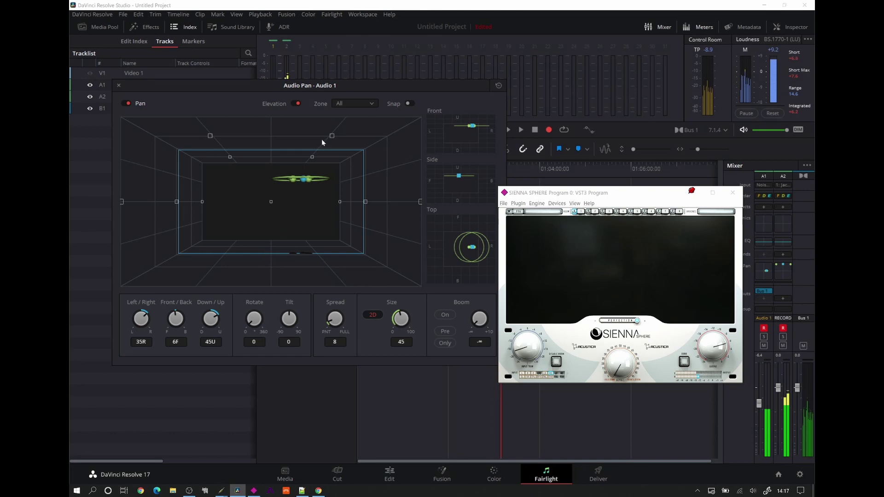
{"action": "left_click_drag", "start_coordinate": [355, 85], "coordinate": [457, 112]}
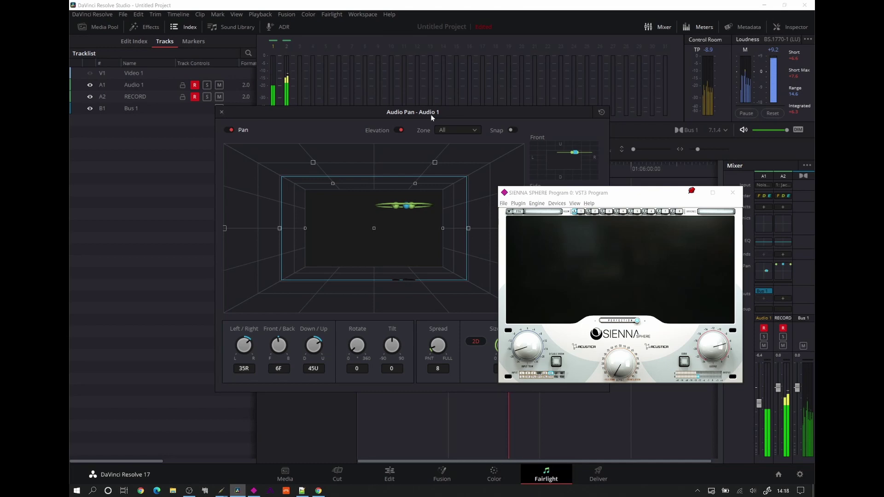
Rearrange the panner and Sienna windows and pull down Audio 1's fader.
{"action": "left_click_drag", "start_coordinate": [431, 115], "coordinate": [298, 143]}
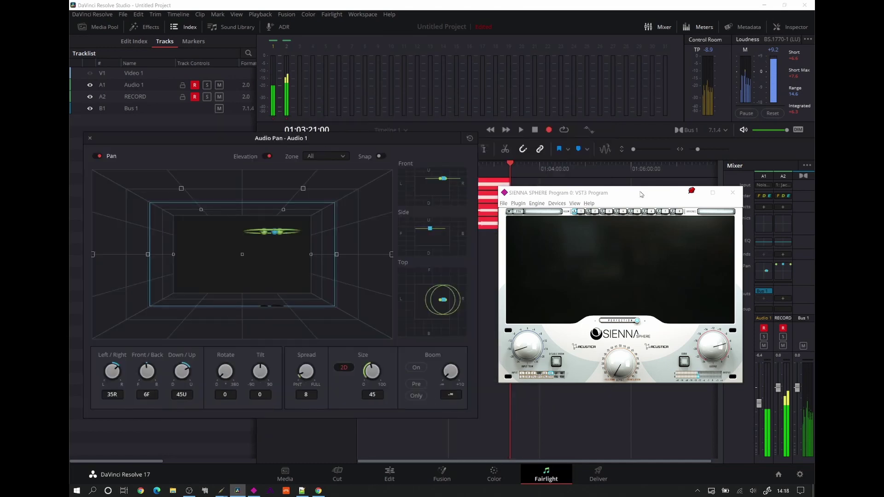
{"action": "left_click_drag", "start_coordinate": [640, 195], "coordinate": [588, 161]}
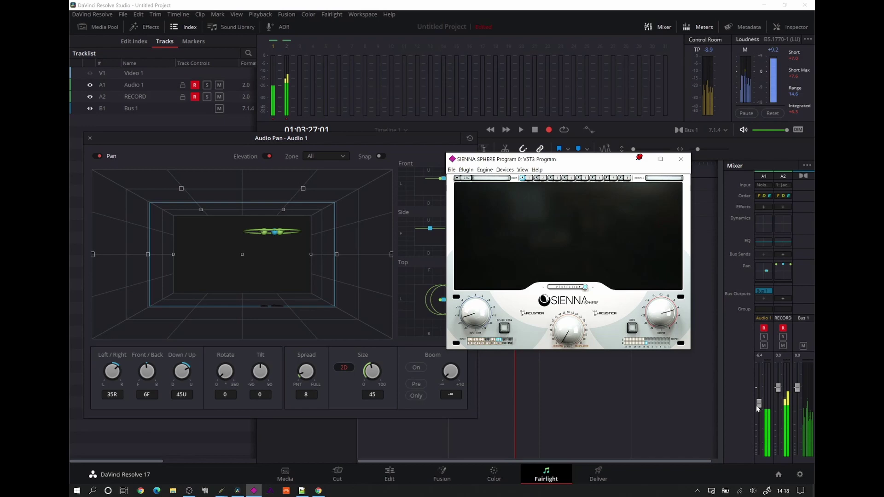
{"action": "left_click_drag", "start_coordinate": [756, 406], "coordinate": [760, 428]}
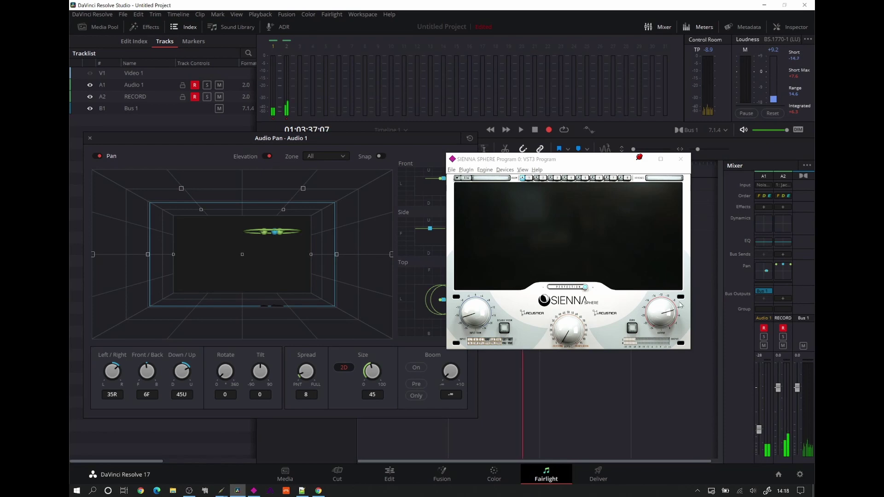
Browse Sienna's output formats, then move the panner aside and reopen the track index panel.
{"action": "left_click", "coordinate": [466, 178]}
{"action": "mouse_move", "coordinate": [477, 204]}
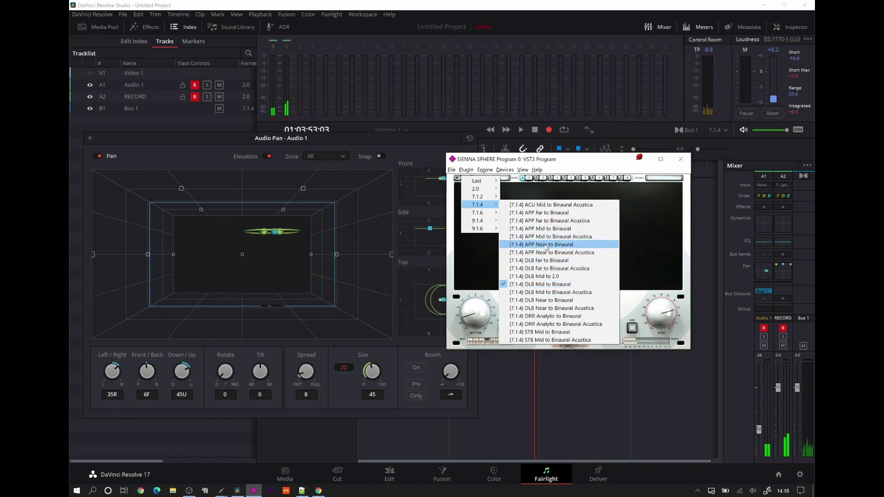
{"action": "left_click", "coordinate": [360, 139]}
{"action": "left_click_drag", "start_coordinate": [355, 138], "coordinate": [677, 229]}
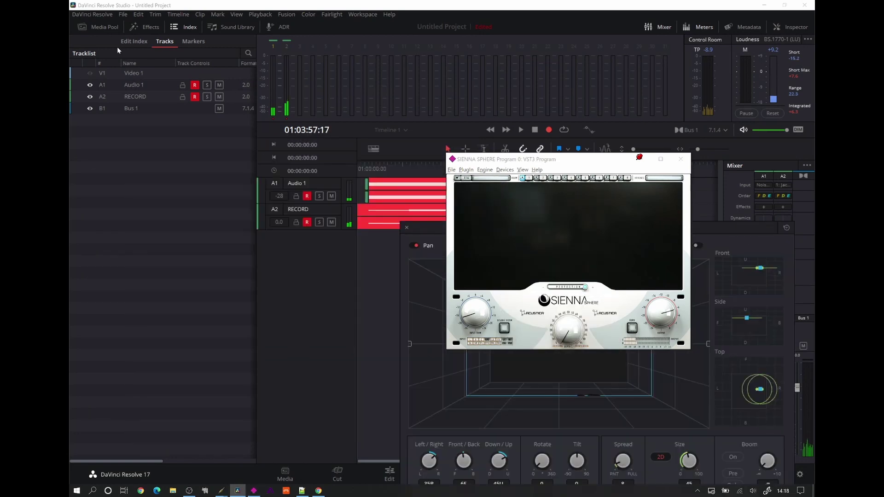
{"action": "left_click", "coordinate": [191, 28]}
{"action": "left_click", "coordinate": [189, 27]}
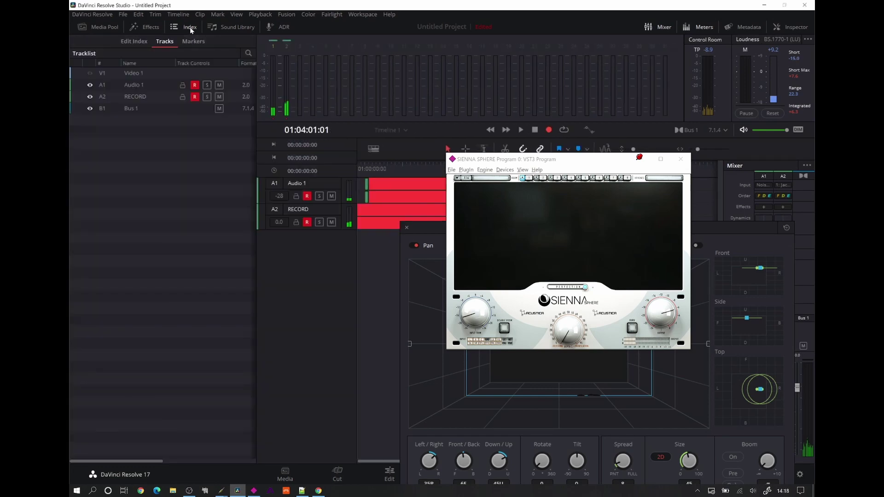
Set Audio 1's Left and Right binaural channels to Far in Binaural Settings.
{"action": "left_click_drag", "start_coordinate": [258, 135], "coordinate": [404, 135]}
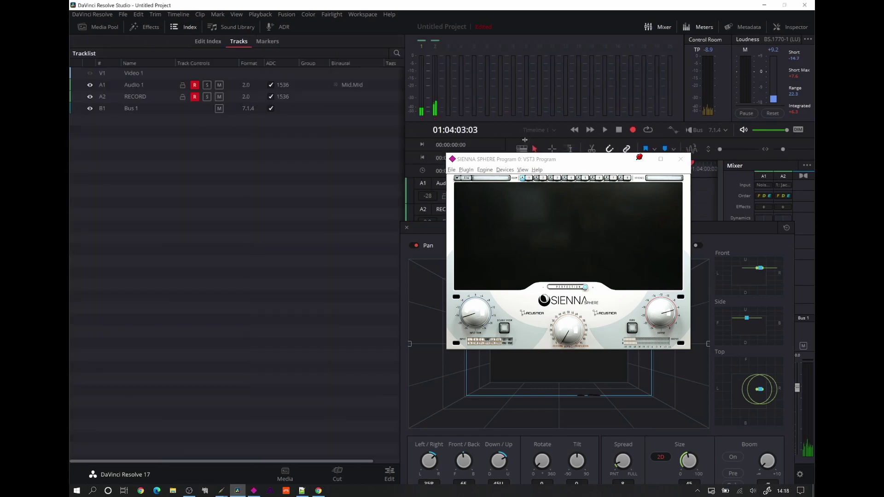
{"action": "left_click", "coordinate": [352, 84]}
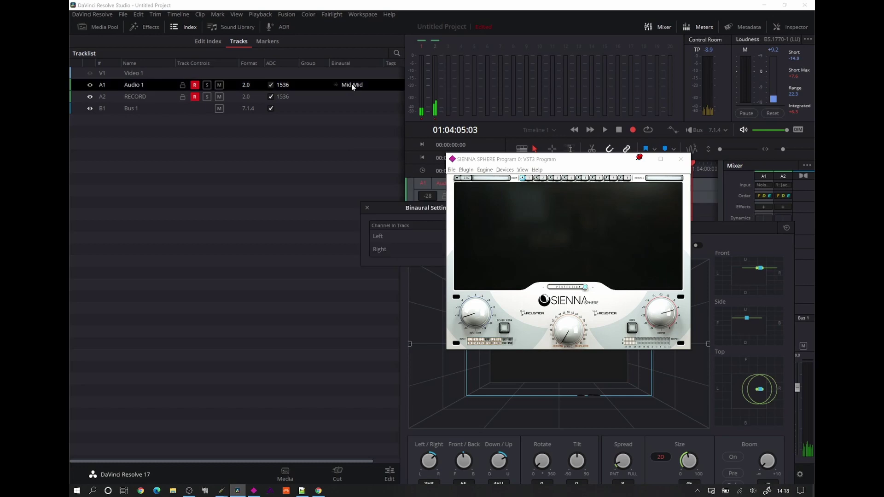
{"action": "left_click_drag", "start_coordinate": [516, 162], "coordinate": [677, 279]}
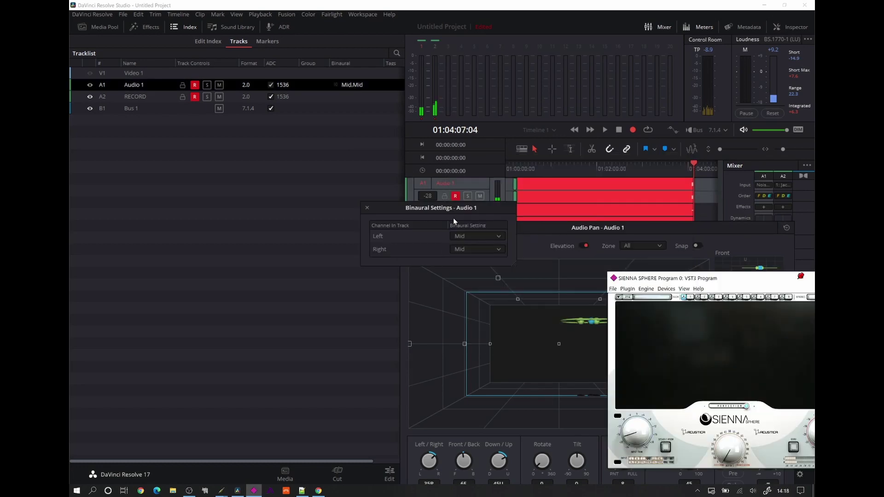
{"action": "left_click_drag", "start_coordinate": [453, 210], "coordinate": [191, 189]}
{"action": "left_click", "coordinate": [228, 212]}
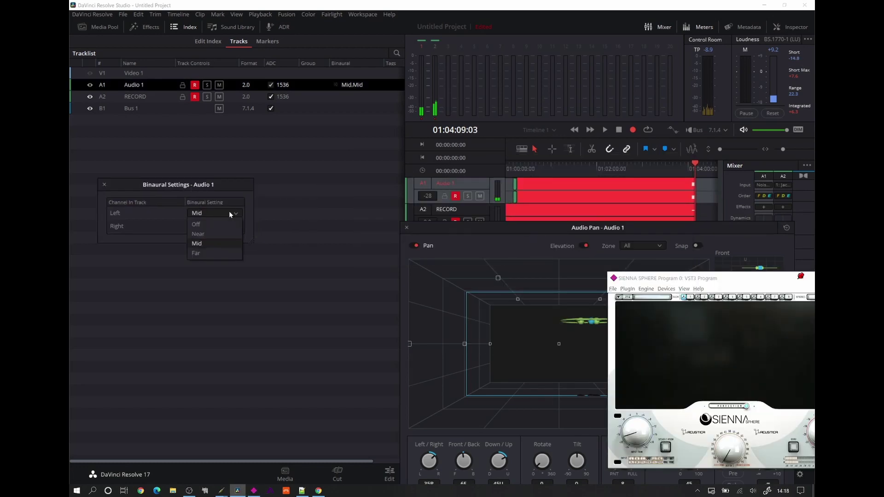
{"action": "left_click", "coordinate": [203, 252]}
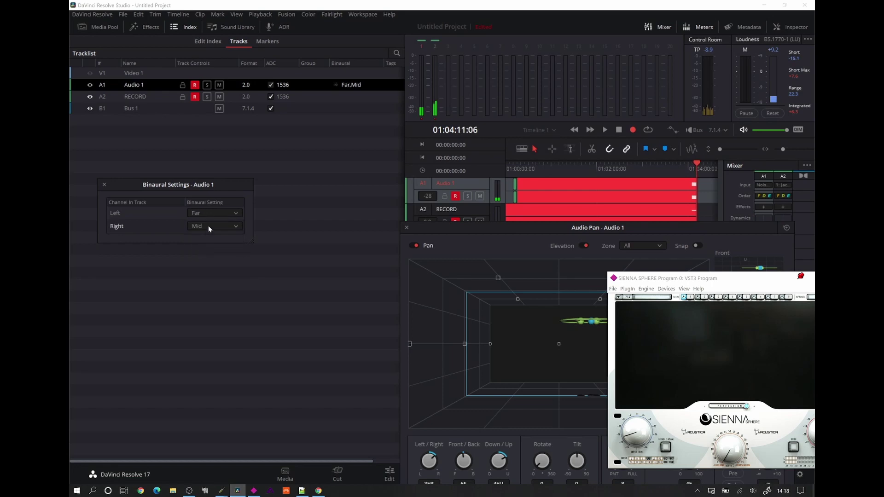
{"action": "left_click", "coordinate": [208, 225]}
{"action": "left_click", "coordinate": [199, 266]}
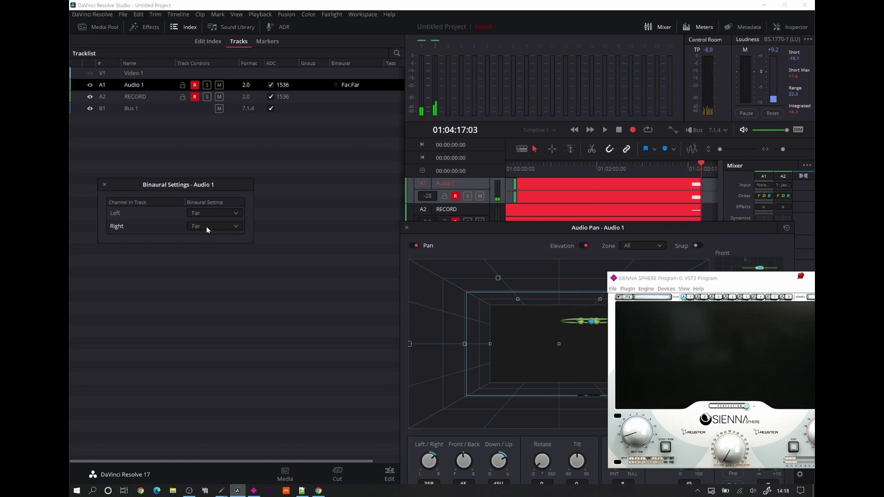
{"action": "left_click_drag", "start_coordinate": [199, 190], "coordinate": [305, 180]}
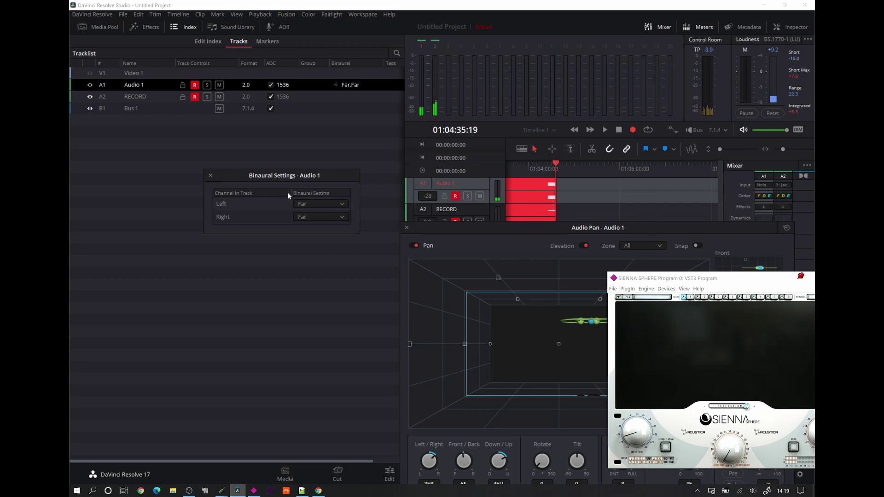
Close Binaural Settings and move the Sienna Sphere window to the lower left, off the panner.
{"action": "left_click", "coordinate": [210, 175]}
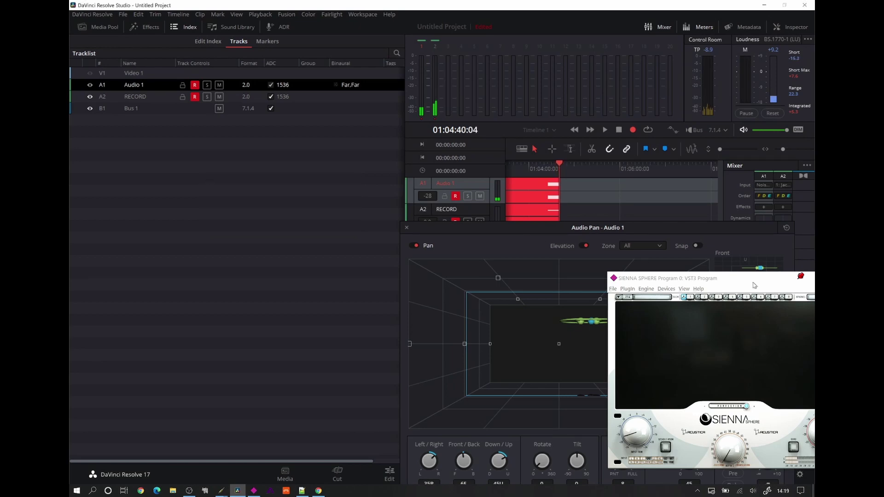
{"action": "left_click_drag", "start_coordinate": [754, 285], "coordinate": [272, 155]}
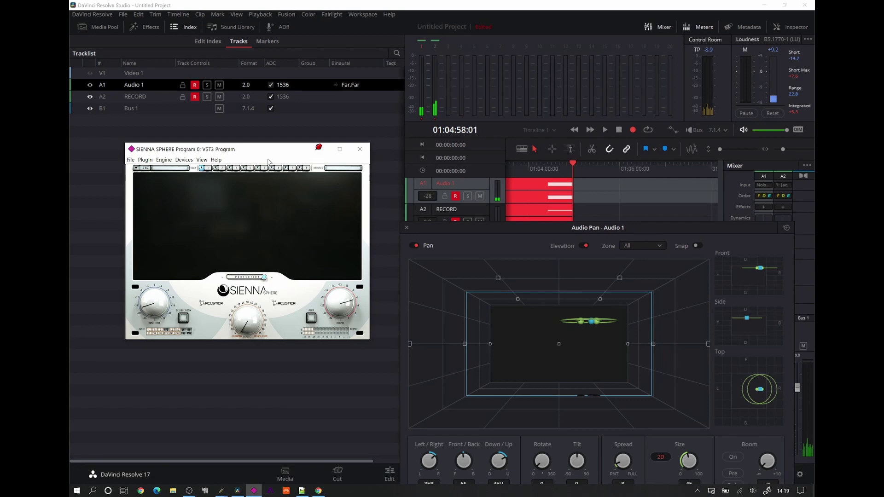
{"action": "left_click_drag", "start_coordinate": [269, 152], "coordinate": [293, 247]}
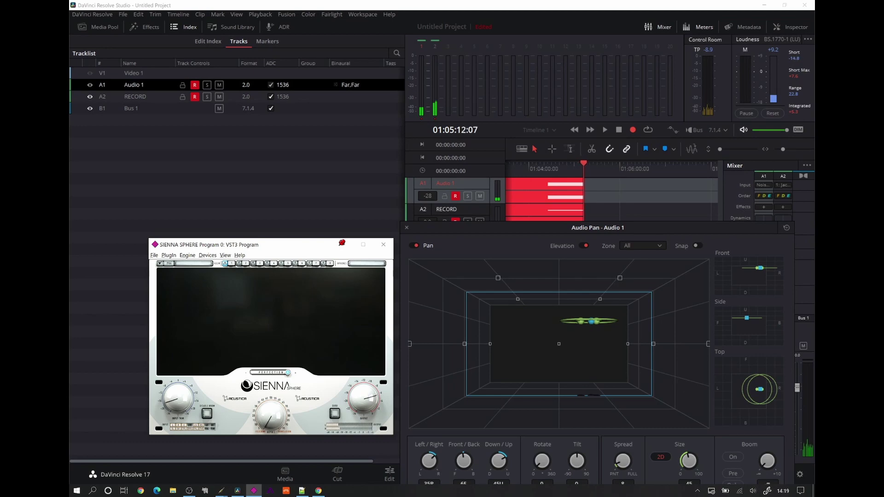
Bring up the QjackCtl graph, minimize Sienna Sphere, and open the JACK main control window.
{"action": "mouse_move", "coordinate": [221, 491]}
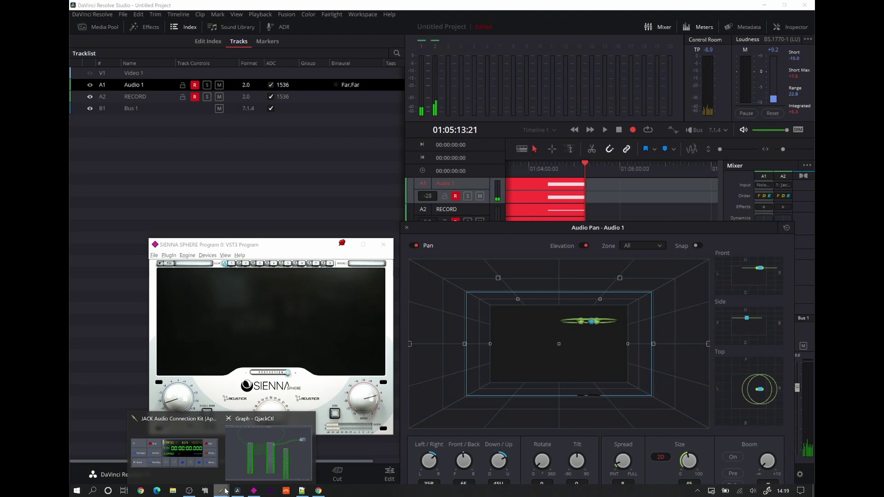
{"action": "left_click", "coordinate": [247, 458]}
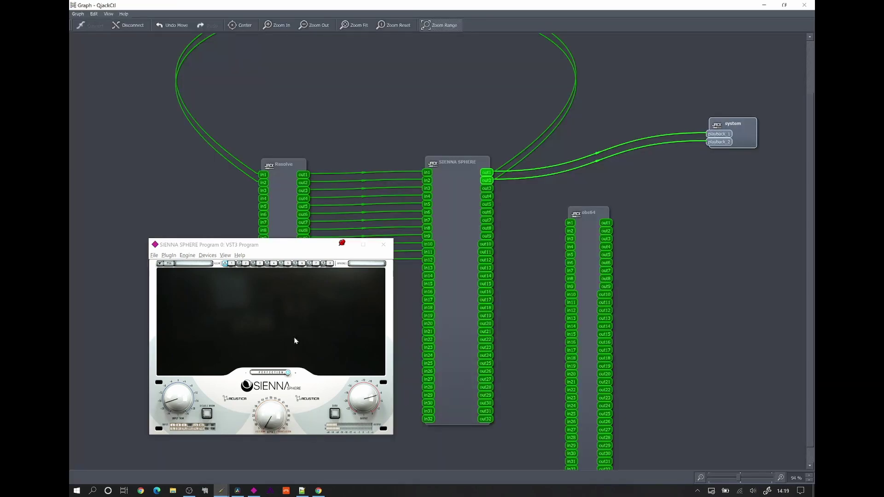
{"action": "left_click", "coordinate": [300, 248]}
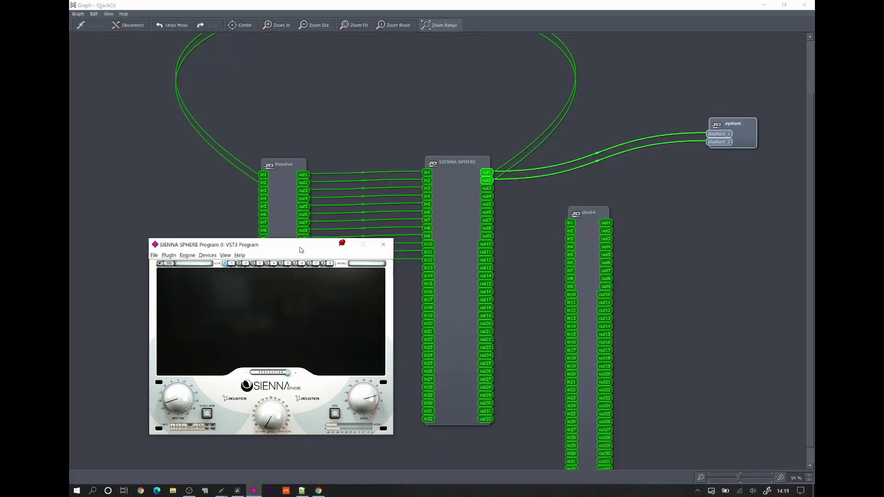
{"action": "left_click", "coordinate": [342, 244]}
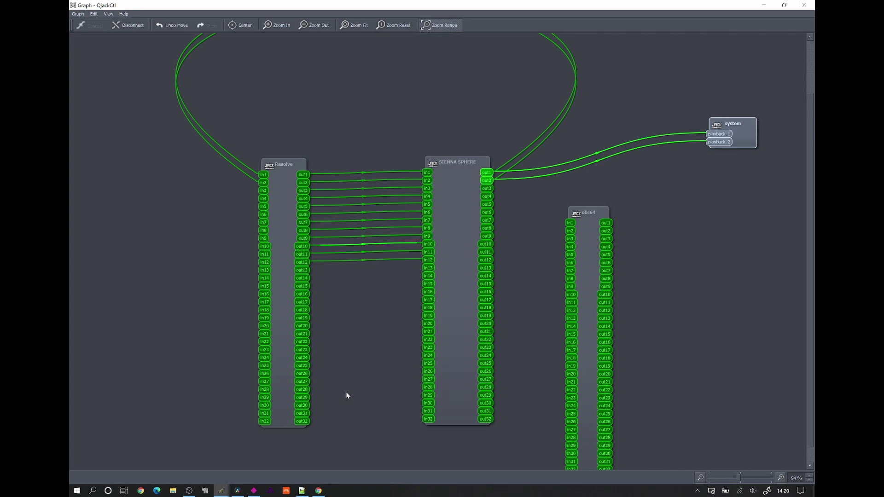
{"action": "left_click", "coordinate": [205, 491]}
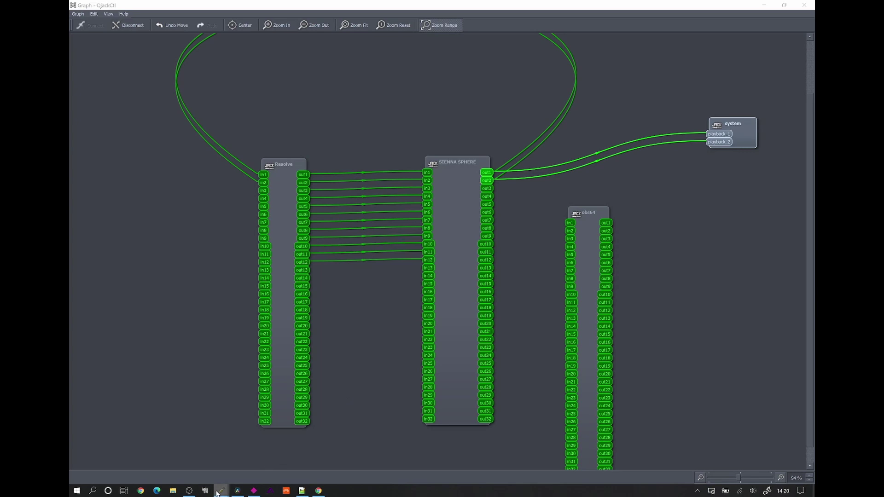
{"action": "mouse_move", "coordinate": [220, 491]}
{"action": "left_click", "coordinate": [185, 463]}
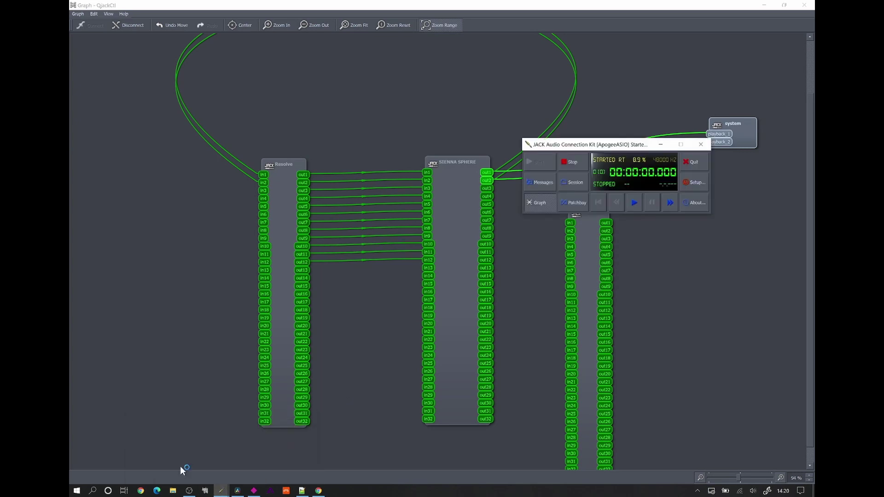
{"action": "left_click", "coordinate": [581, 165]}
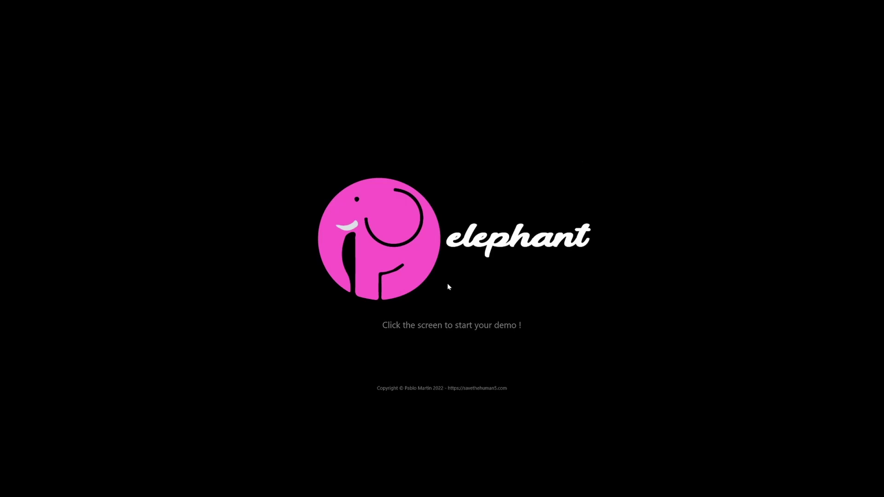
{"action": "left_click", "coordinate": [502, 324]}
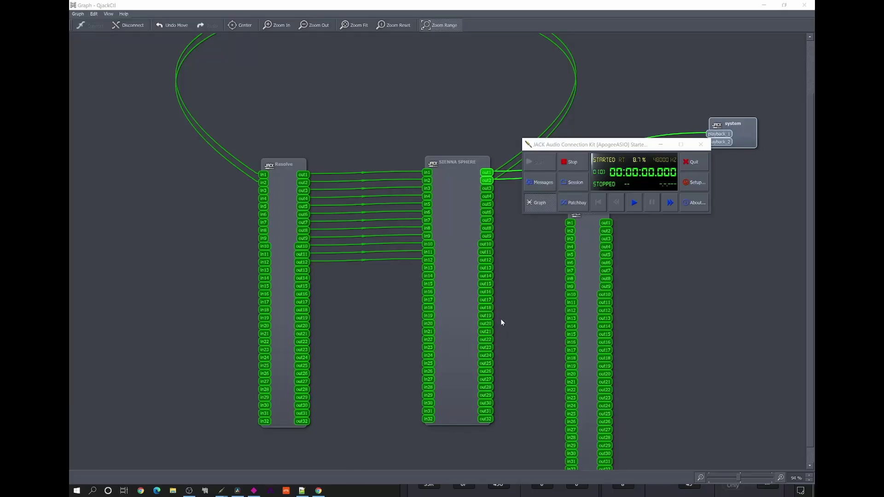